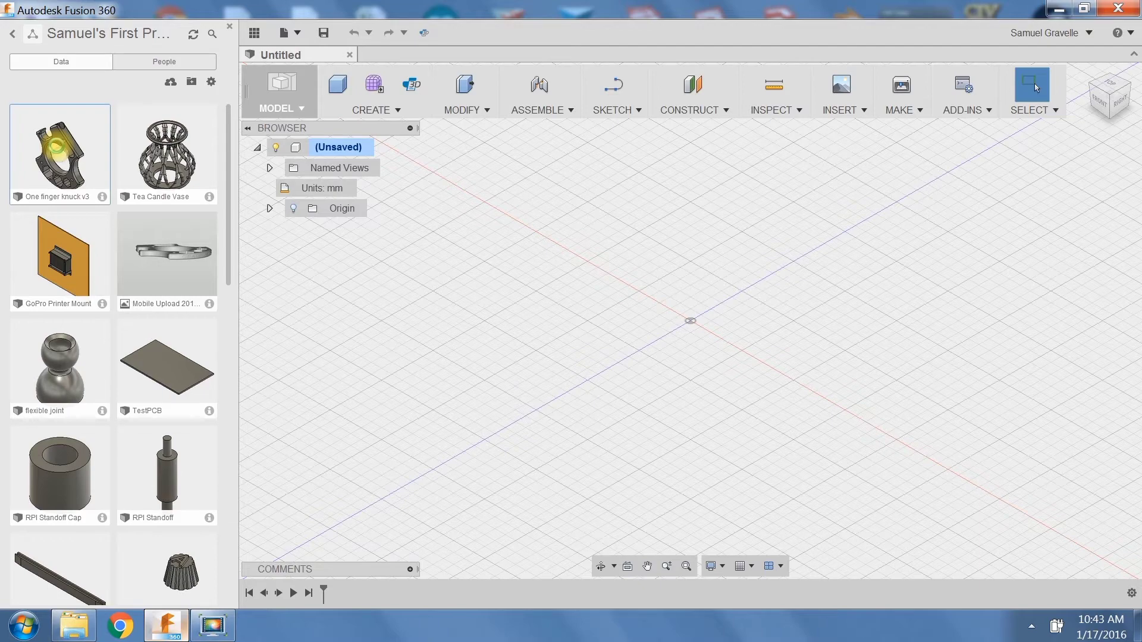
# Open the one-finger knuckle design, hide the Data Panel and orbit to inspect its lettering.
pyautogui.doubleClick(57, 148)
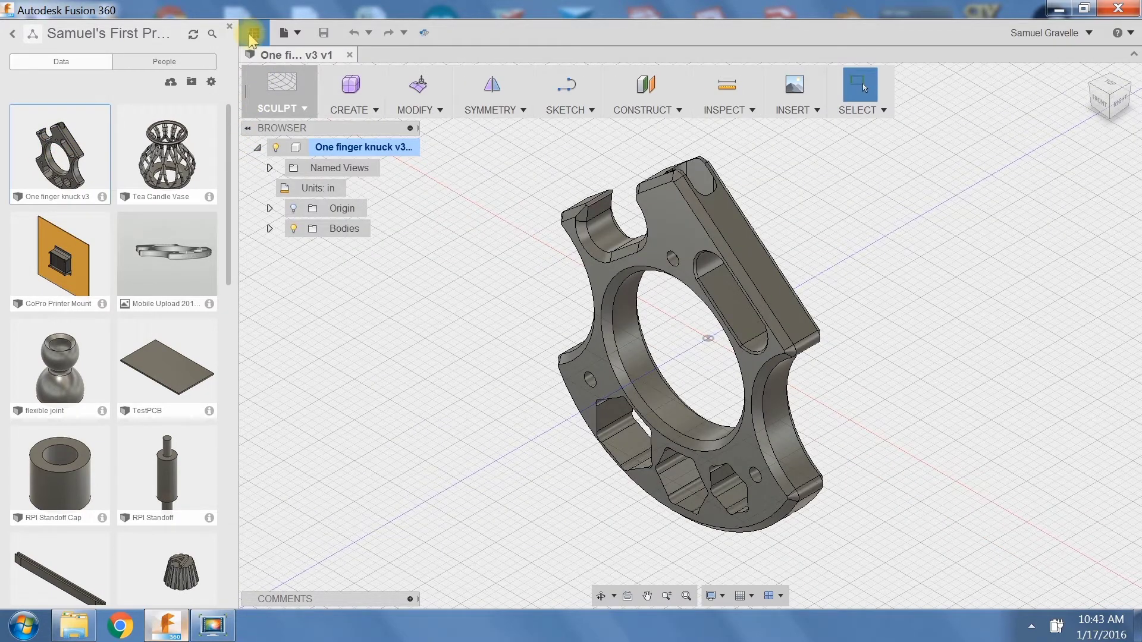
pyautogui.click(229, 26)
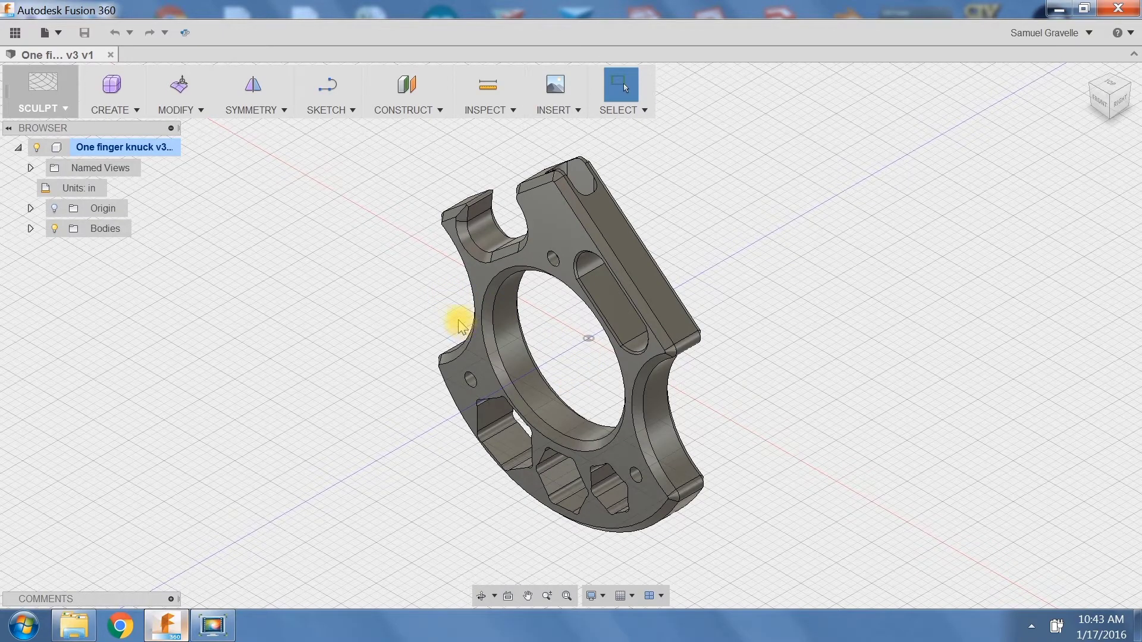
pyautogui.keyDown('shift'); pyautogui.moveTo(484, 327); pyautogui.dragTo(339, 248, button='middle'); pyautogui.keyUp('shift')
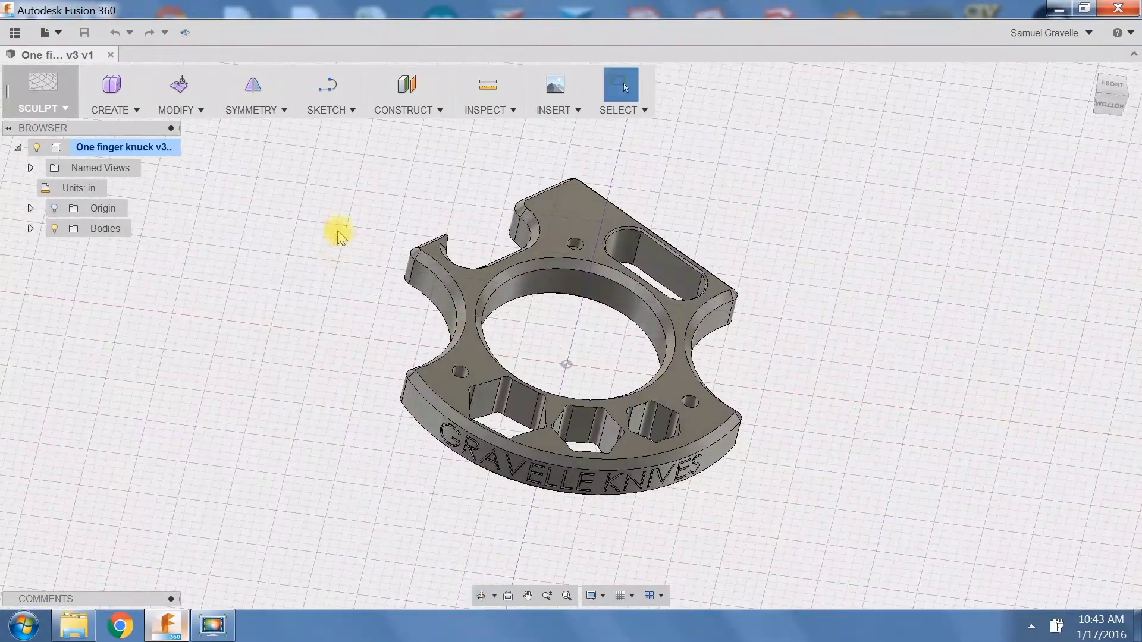
pyautogui.click(62, 103)
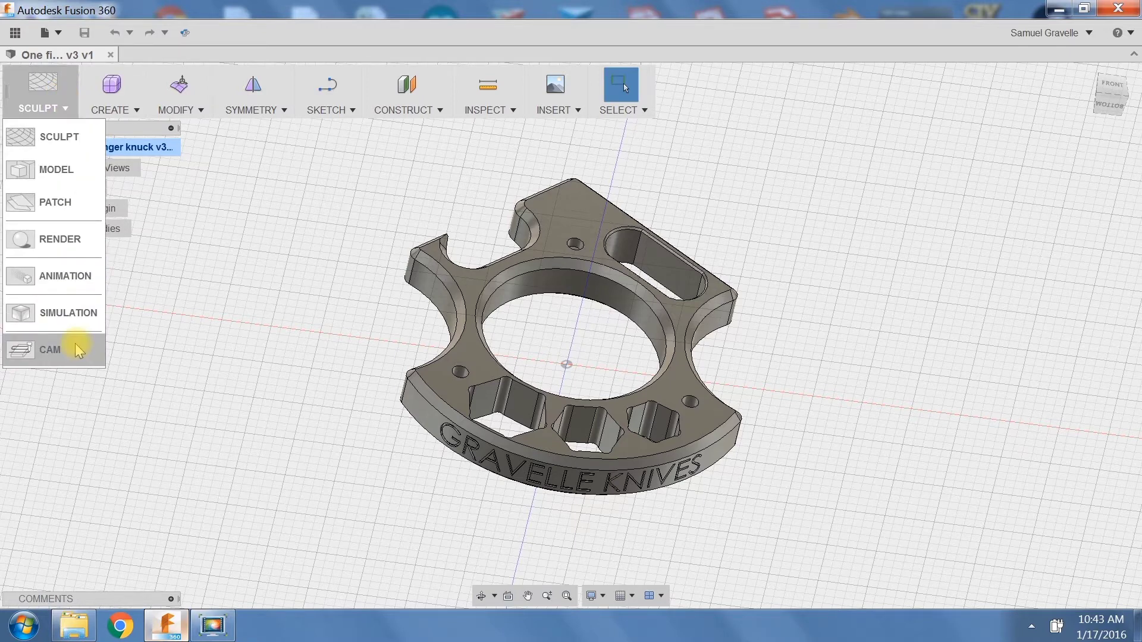
# Switch to the Model workspace, select the root component and browse the toolbar menus.
pyautogui.click(62, 170)
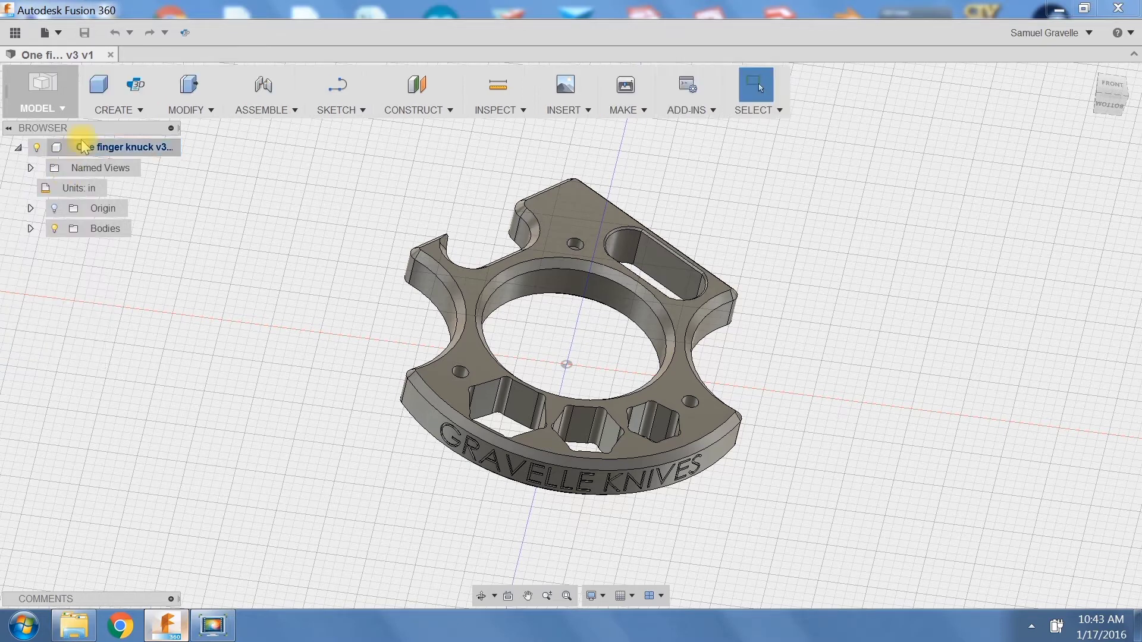
pyautogui.click(84, 147)
pyautogui.click(204, 113)
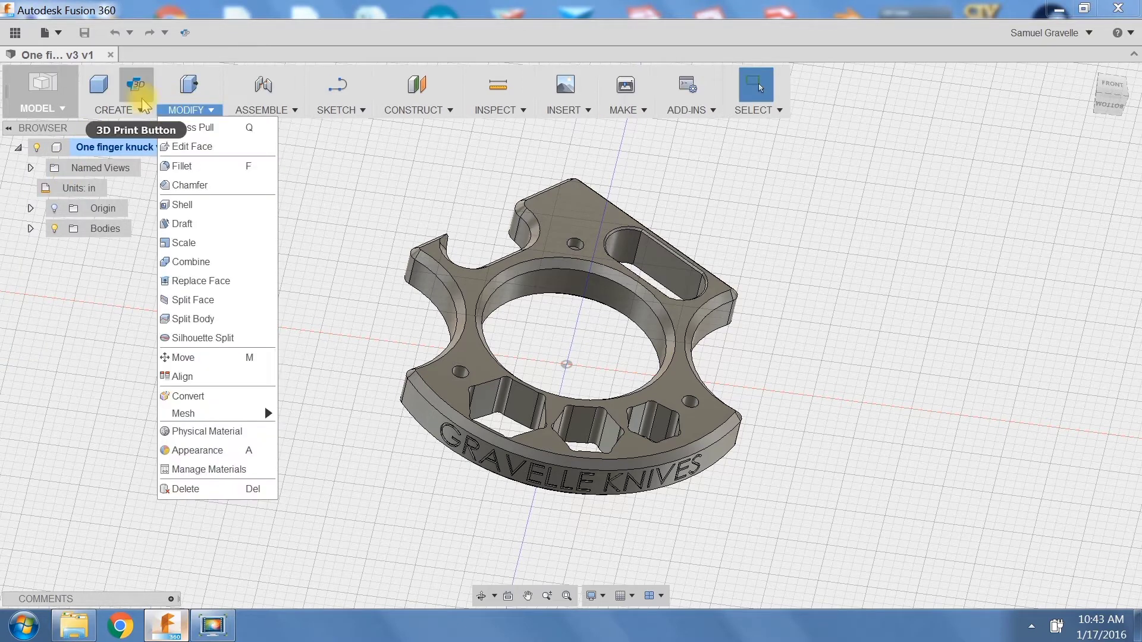
pyautogui.click(139, 113)
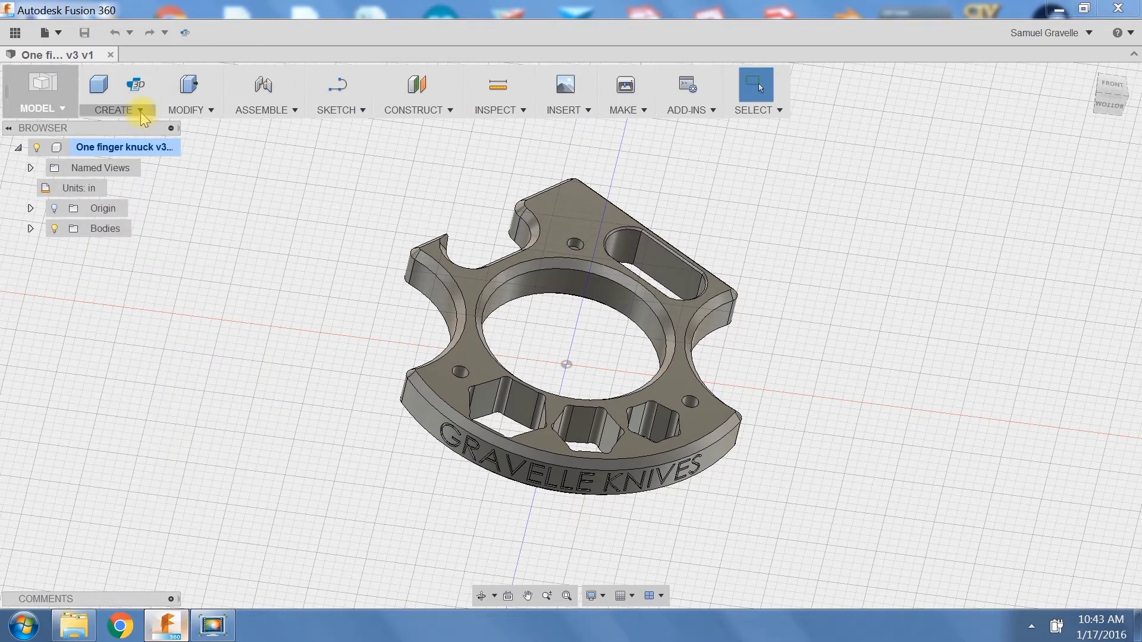
pyautogui.click(190, 112)
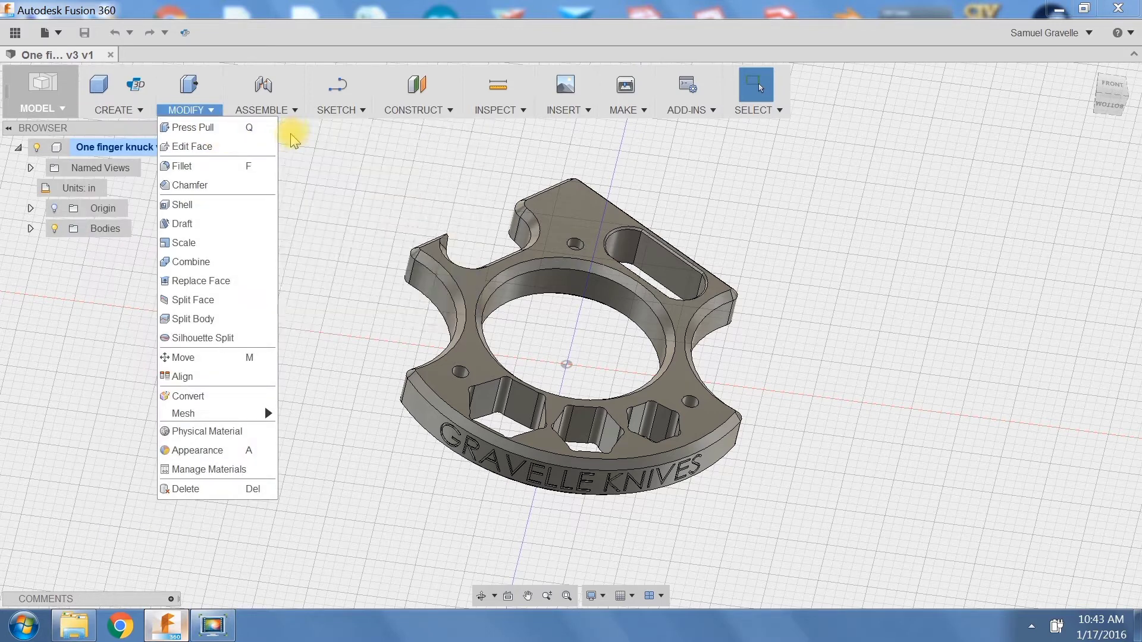
pyautogui.click(290, 111)
pyautogui.click(337, 111)
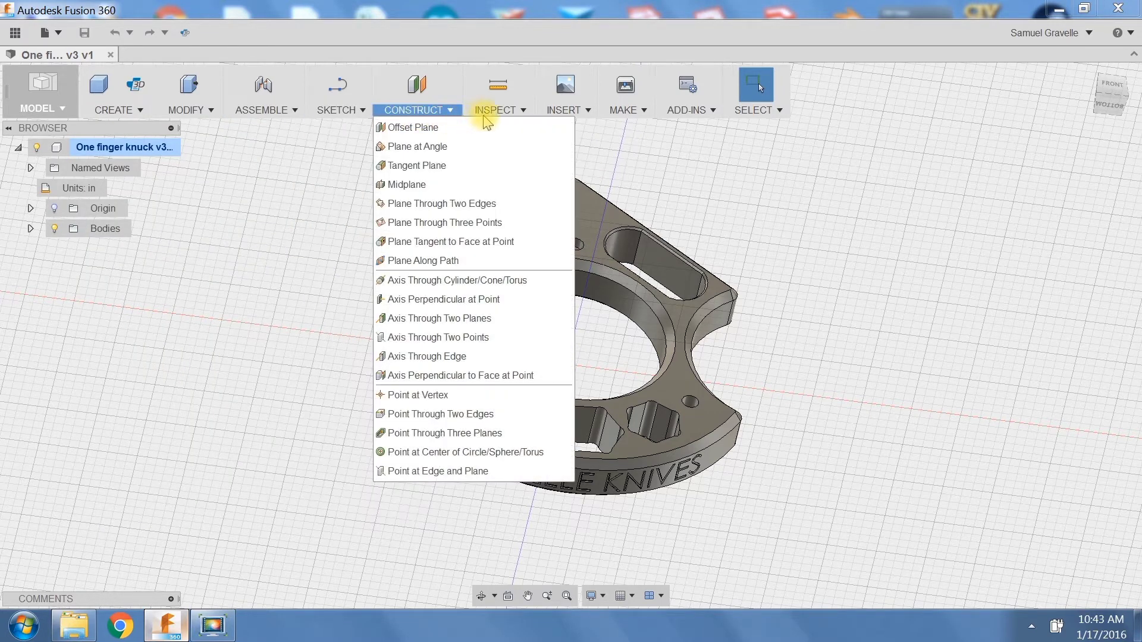
# Start the 3D Print command from the File menu.
pyautogui.moveTo(586, 116)
pyautogui.moveTo(633, 119)
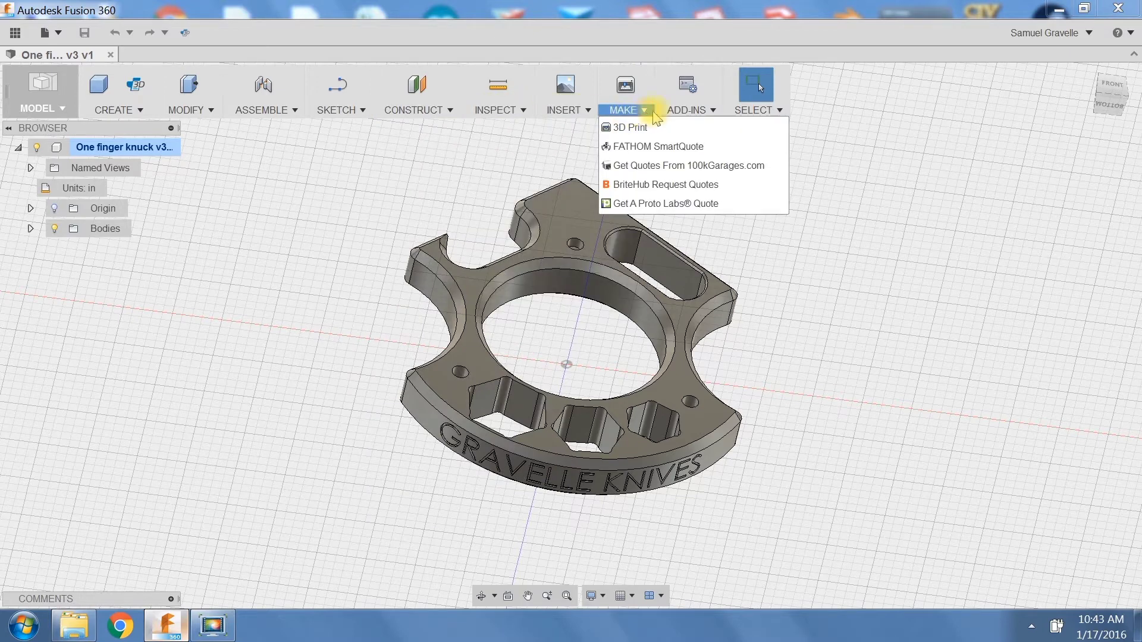
pyautogui.moveTo(690, 110)
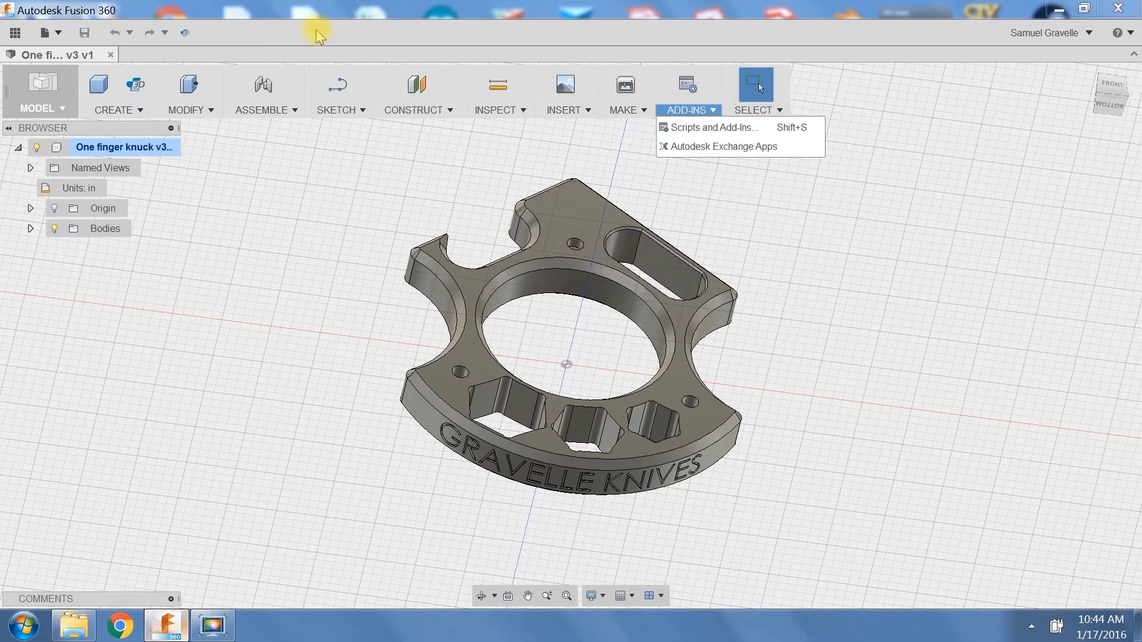
pyautogui.click(44, 31)
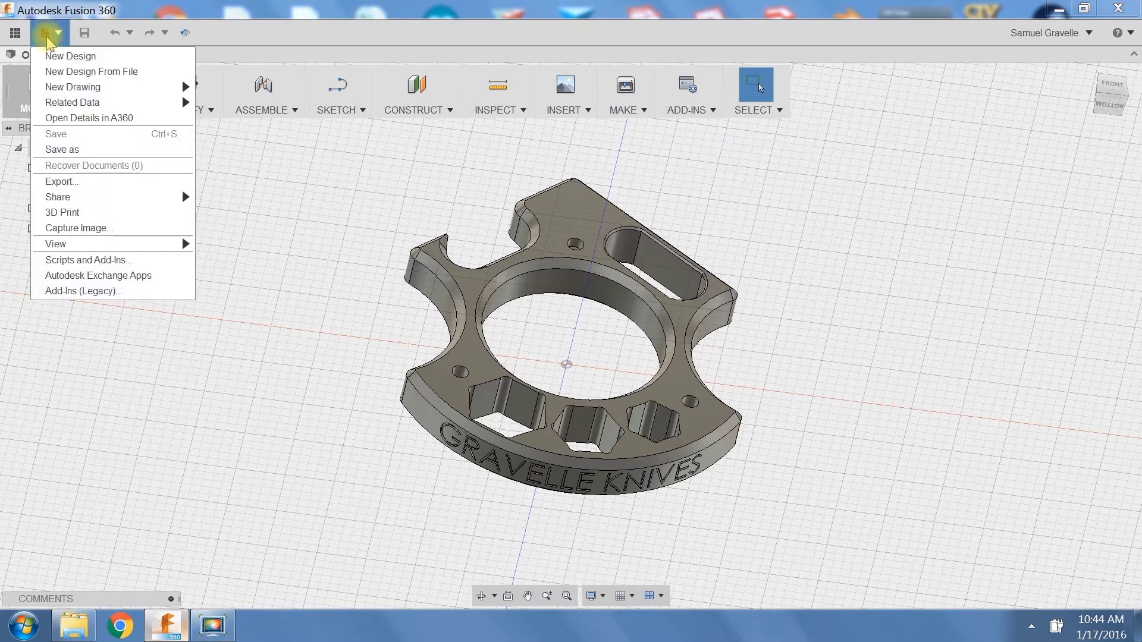
pyautogui.click(79, 213)
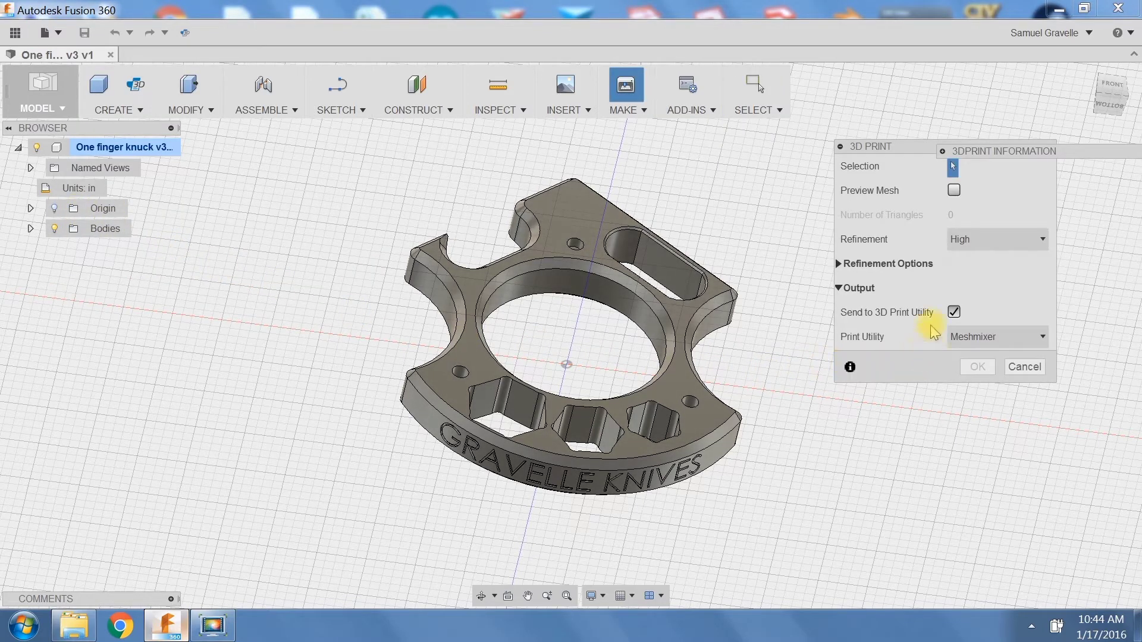
# Export the knuckle body at High refinement with Send to 3D Print Utility unchecked.
pyautogui.click(954, 313)
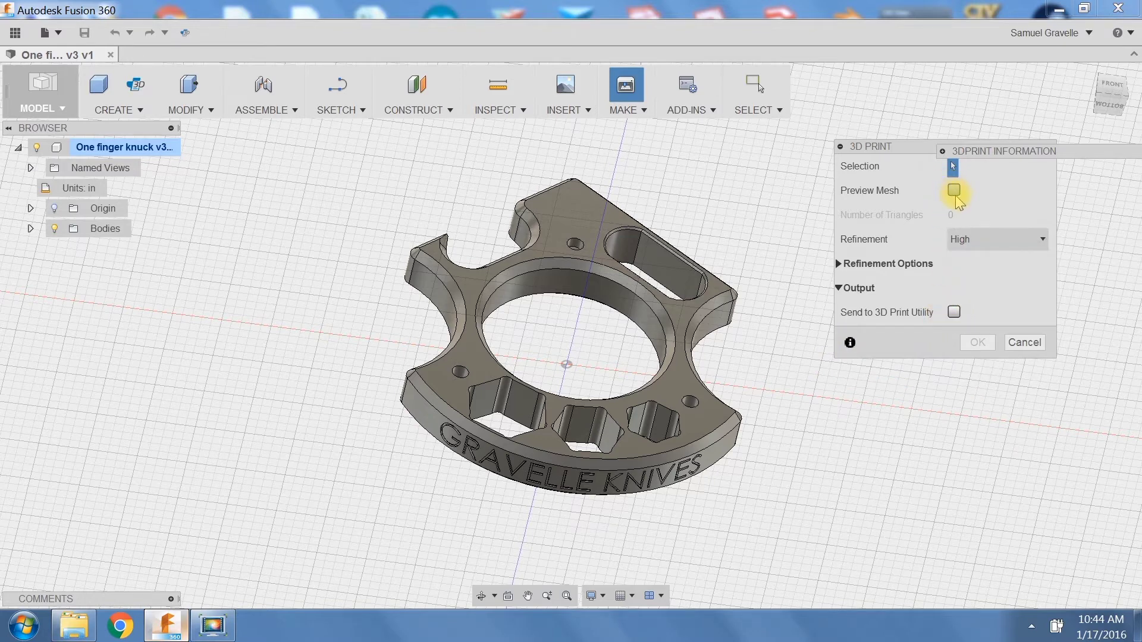
pyautogui.click(598, 252)
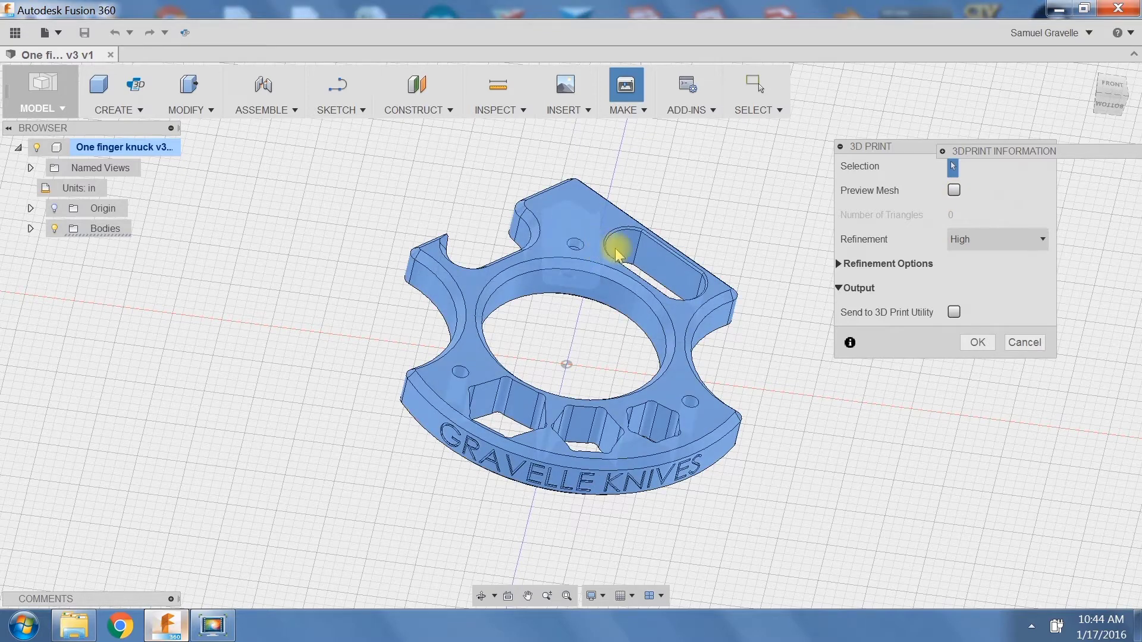
pyautogui.click(1040, 240)
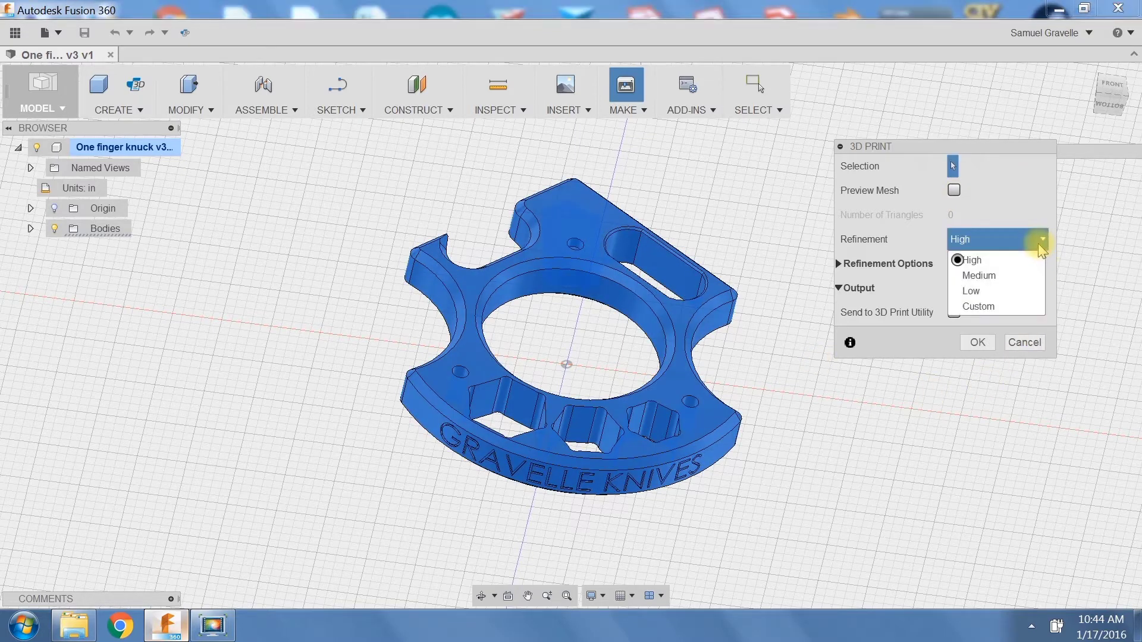
pyautogui.click(1039, 244)
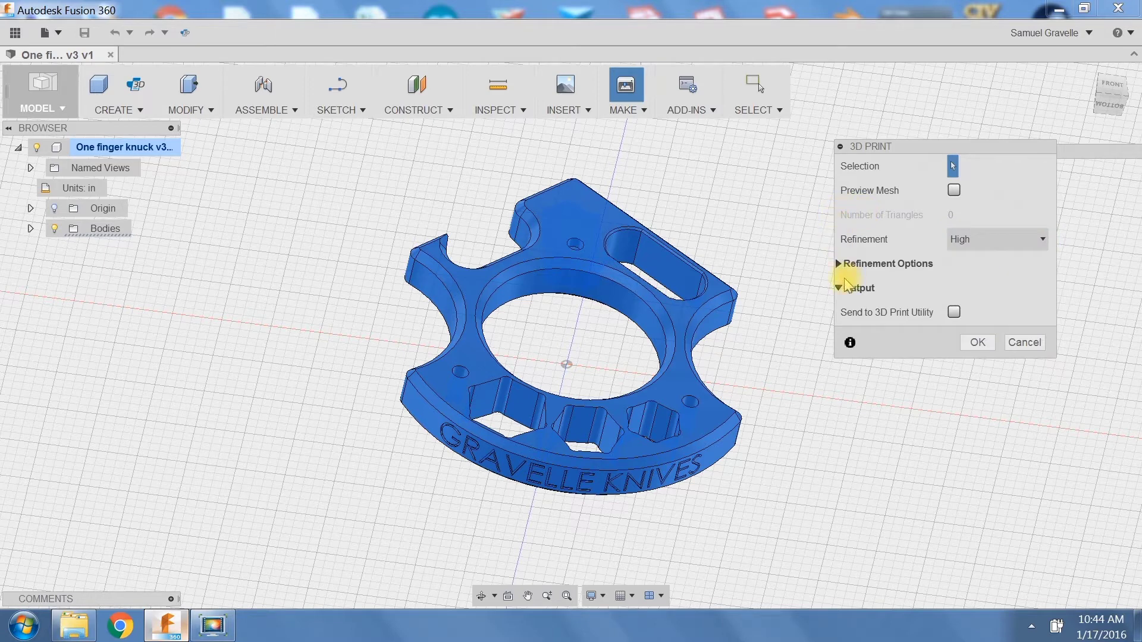
pyautogui.click(839, 264)
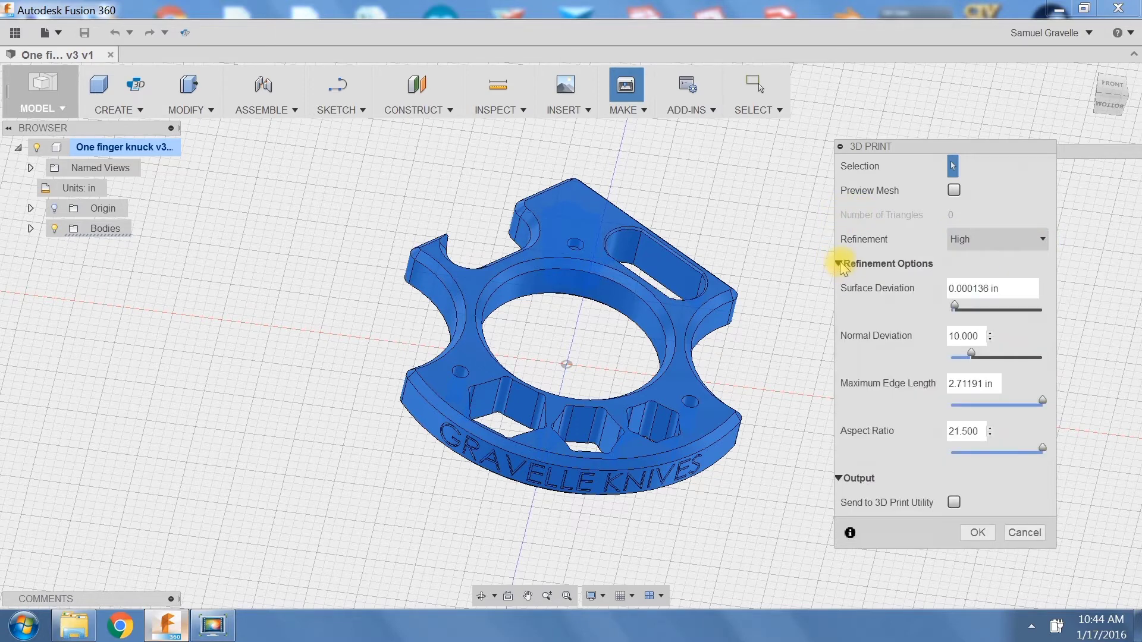
pyautogui.click(839, 264)
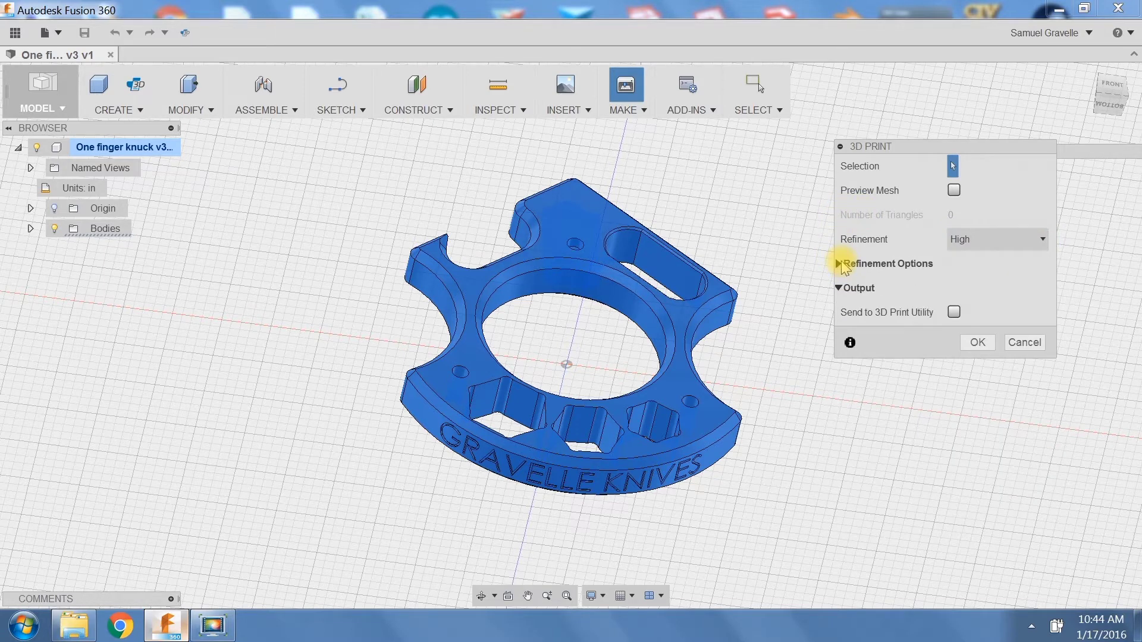
pyautogui.click(981, 345)
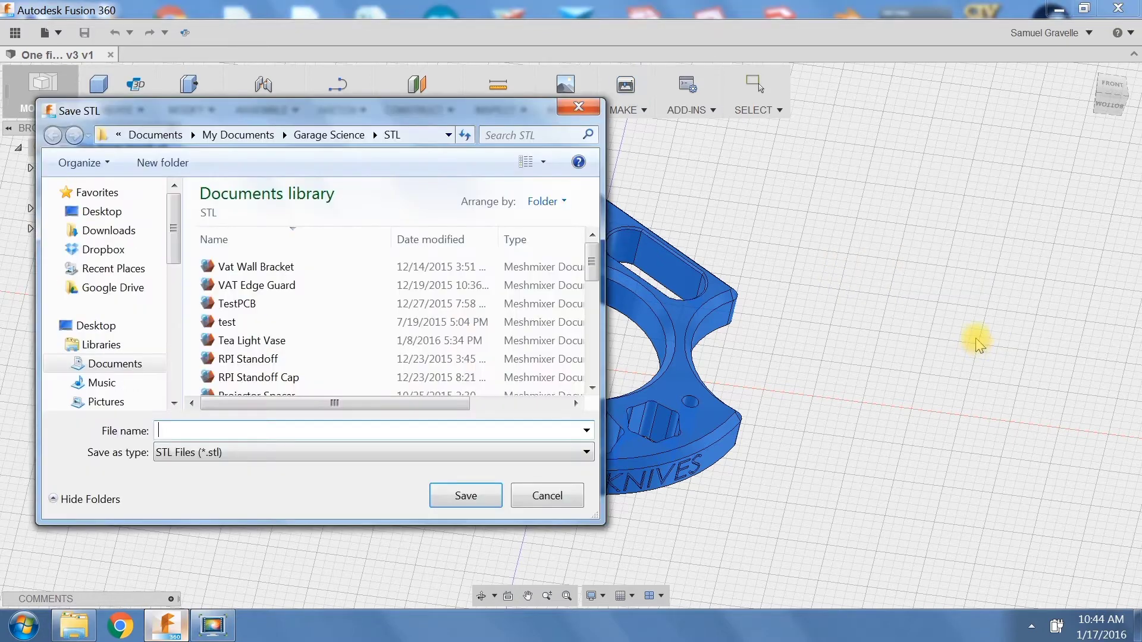
# Save the STL as 'One Knuck' in the Garage Science STL folder.
pyautogui.click(174, 431)
pyautogui.write('O')
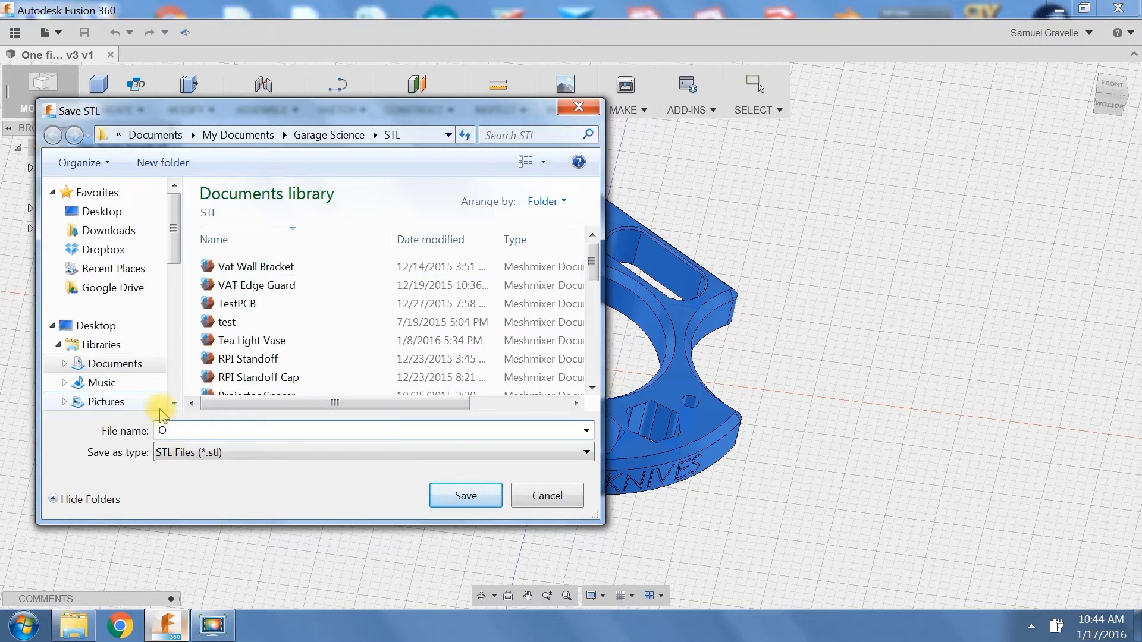
pyautogui.write('neKnuck')
pyautogui.click(179, 430)
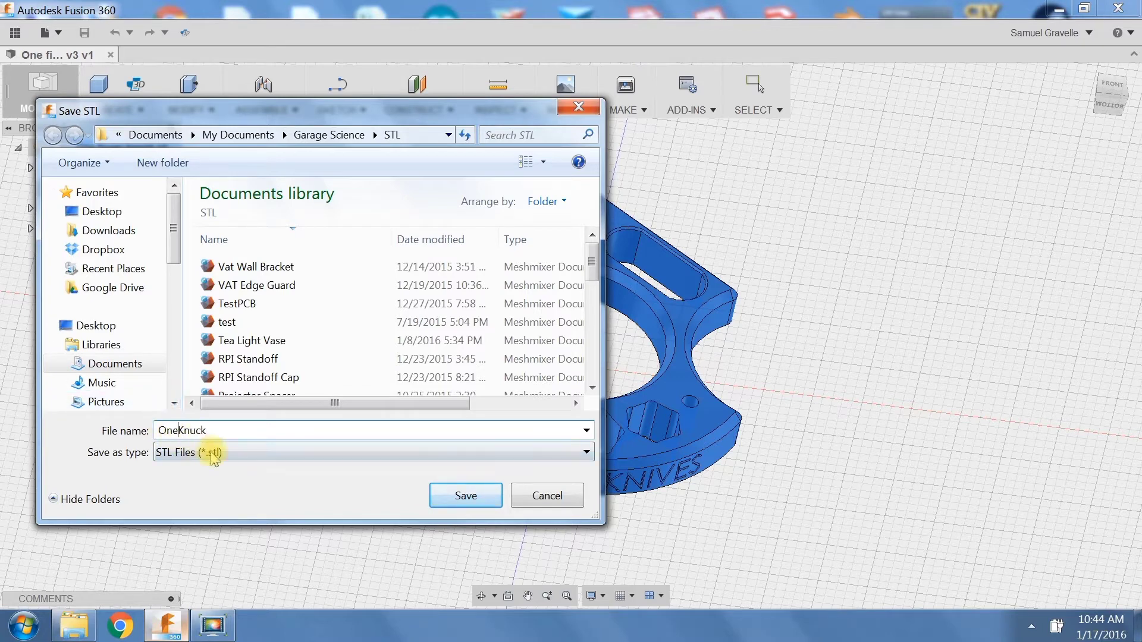
pyautogui.click(488, 498)
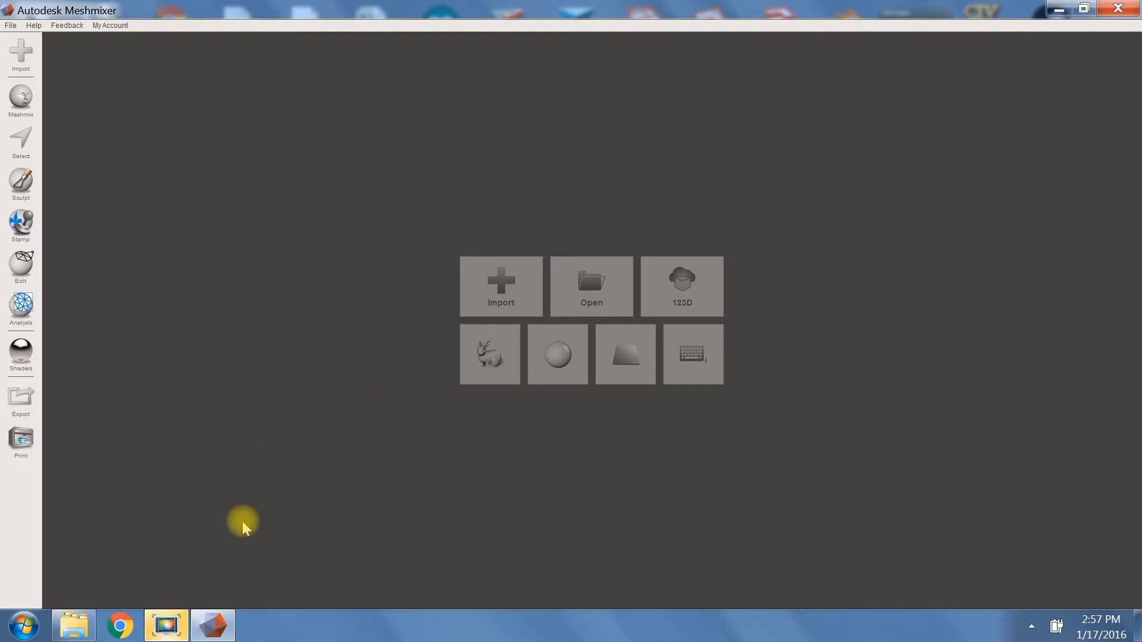
# Import One Knuck.stl into Meshmixer through the Open Mesh dialog.
pyautogui.click(168, 631)
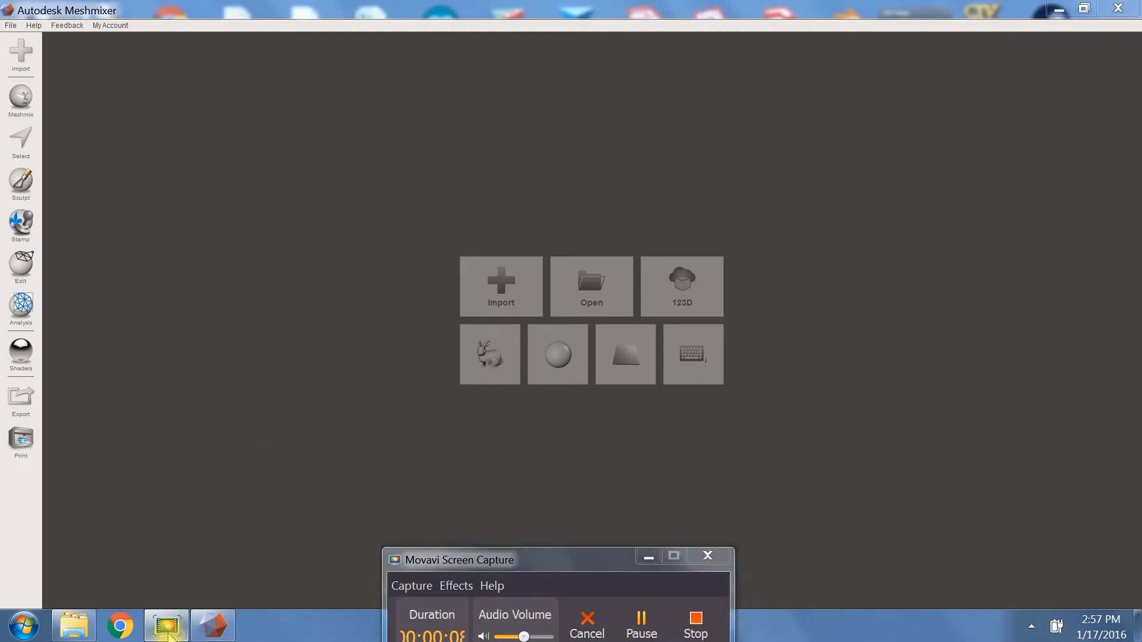
pyautogui.click(166, 627)
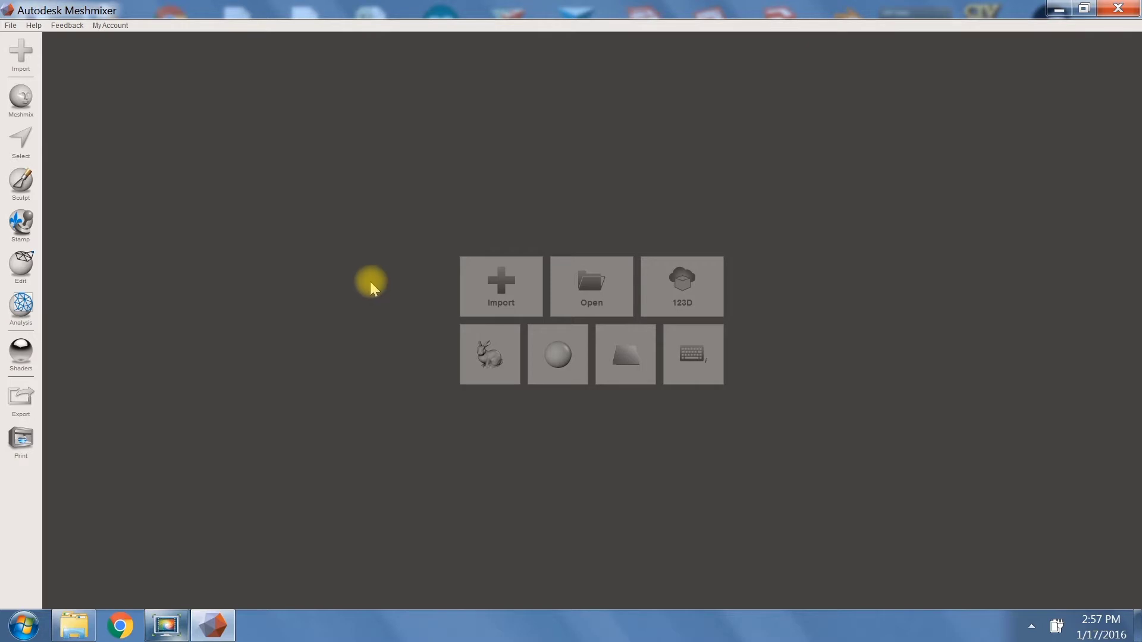
pyautogui.click(496, 295)
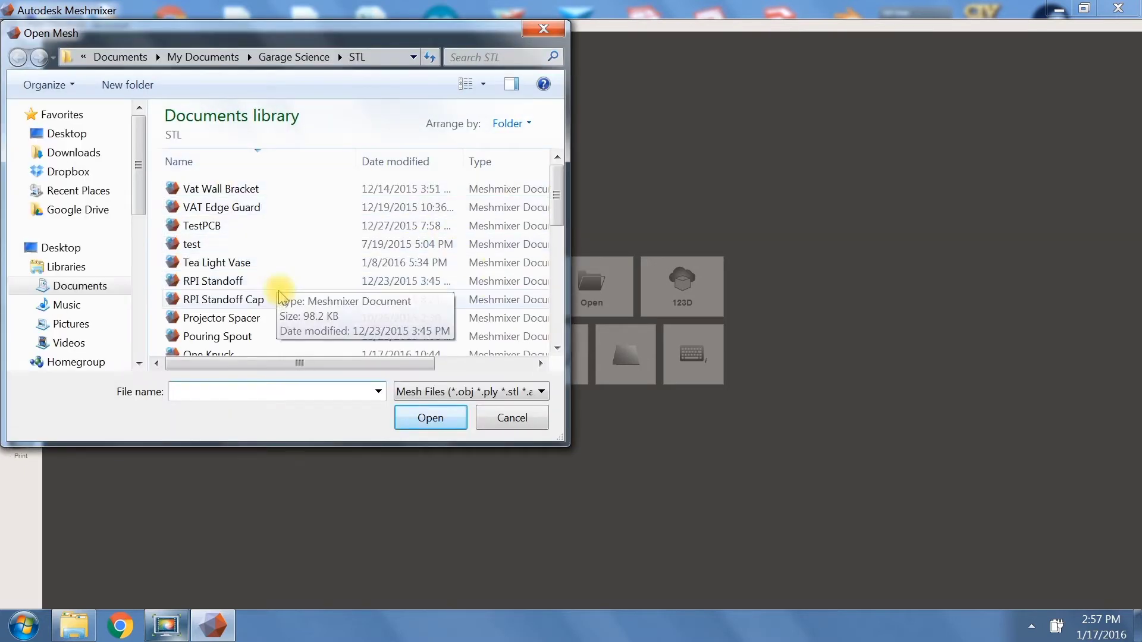
pyautogui.click(279, 292)
pyautogui.scroll(-1, 281, 289)
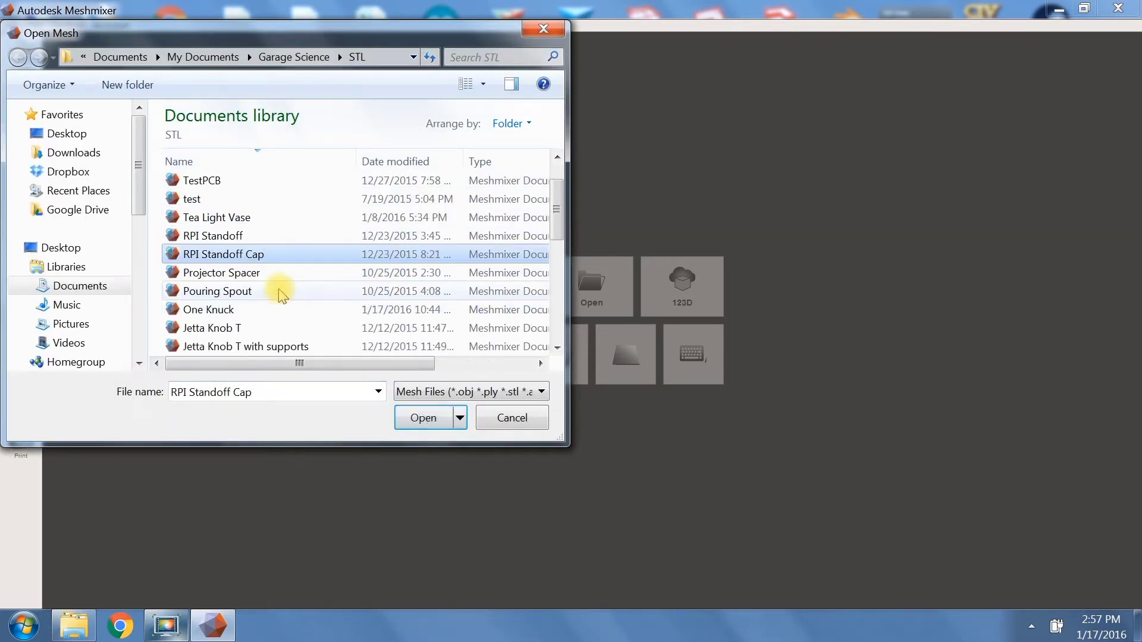
pyautogui.click(228, 322)
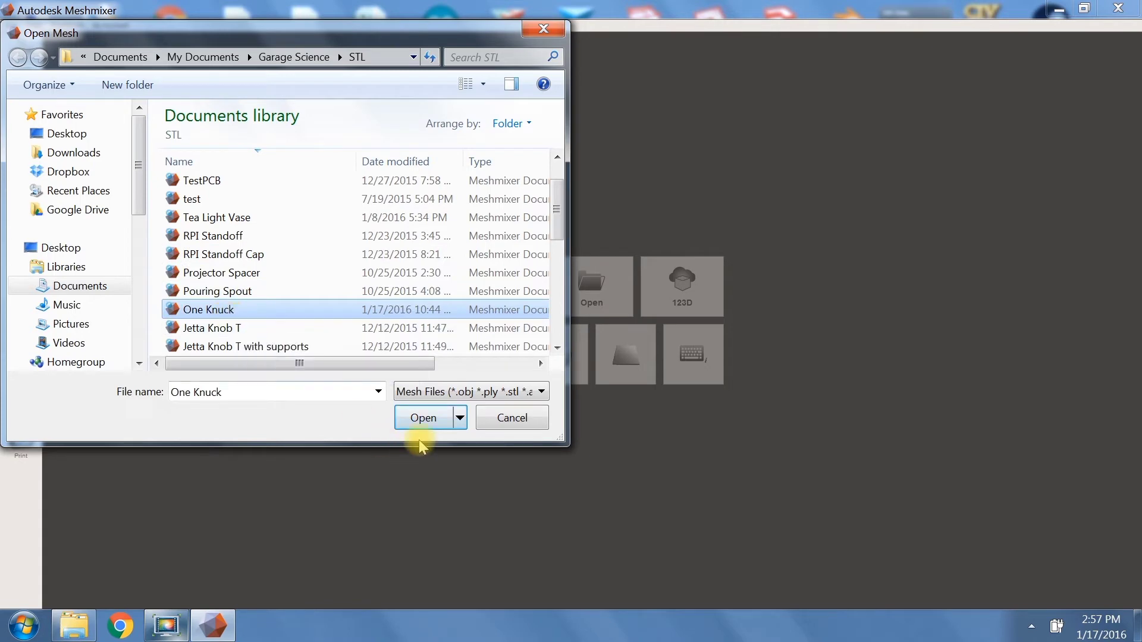
pyautogui.click(425, 424)
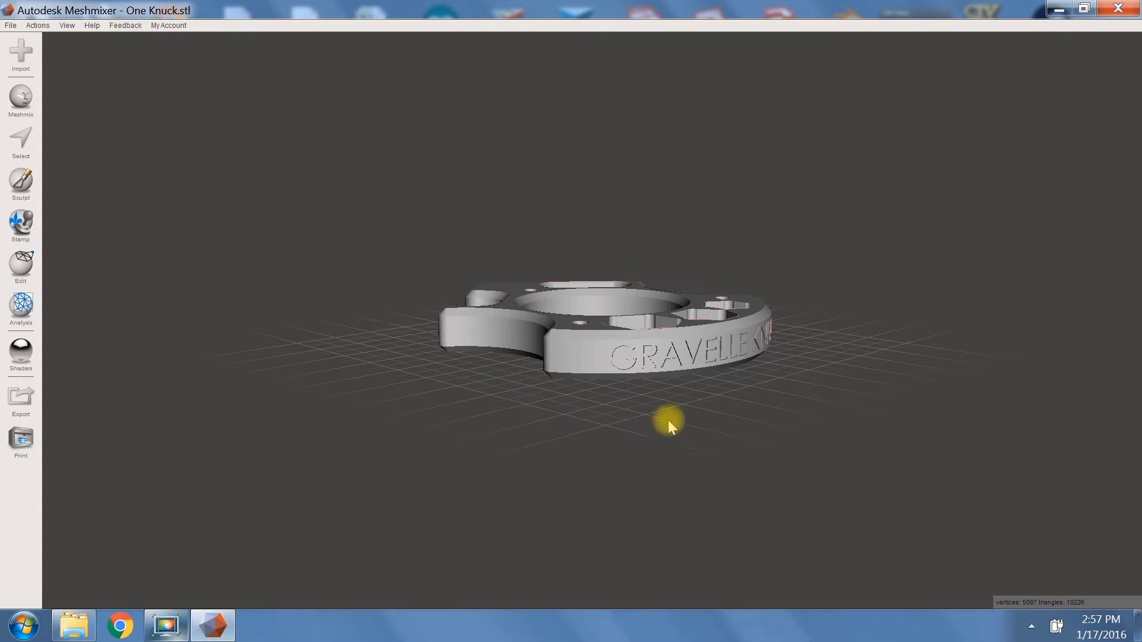
pyautogui.moveTo(669, 413)
pyautogui.mouseDown(button='right')
pyautogui.moveTo(553, 423)
pyautogui.moveTo(615, 461)
pyautogui.moveTo(686, 466)
pyautogui.moveTo(670, 433)
pyautogui.mouseUp(button='right')
pyautogui.scroll(10, 612, 428)
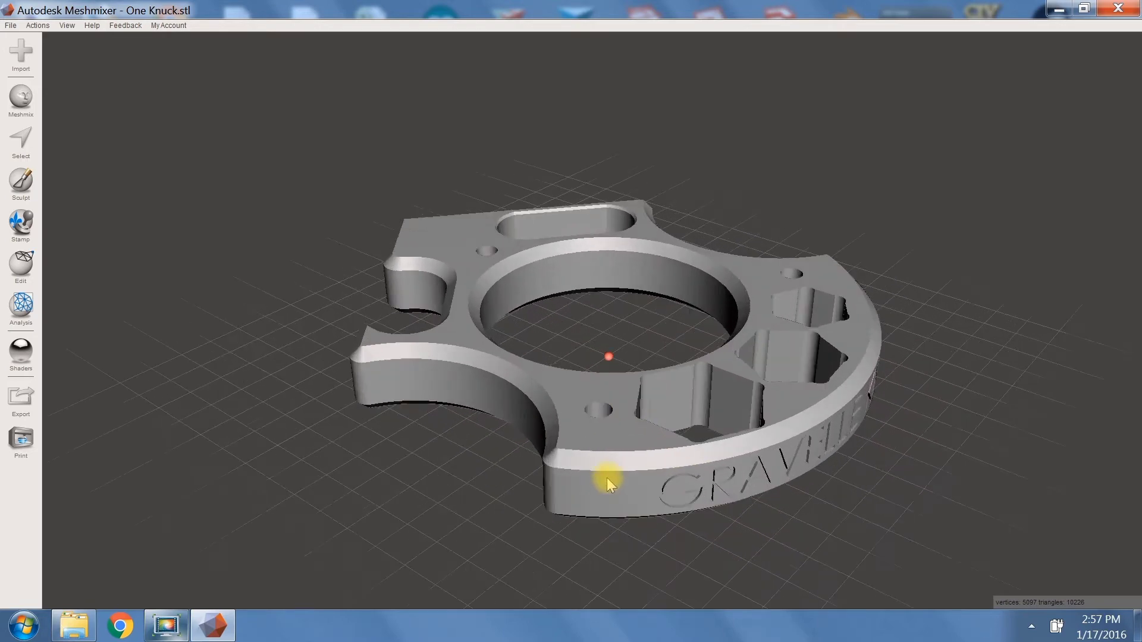
pyautogui.scroll(3, 607, 499)
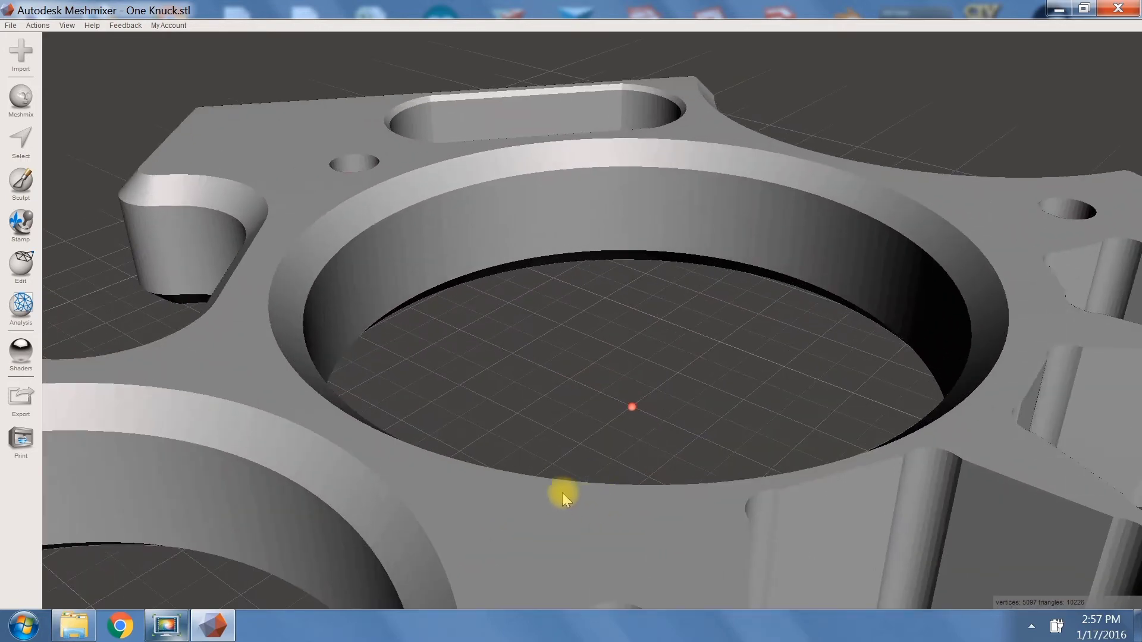
pyautogui.moveTo(562, 493); pyautogui.dragTo(489, 426, button='right')
pyautogui.scroll(3, 532, 458)
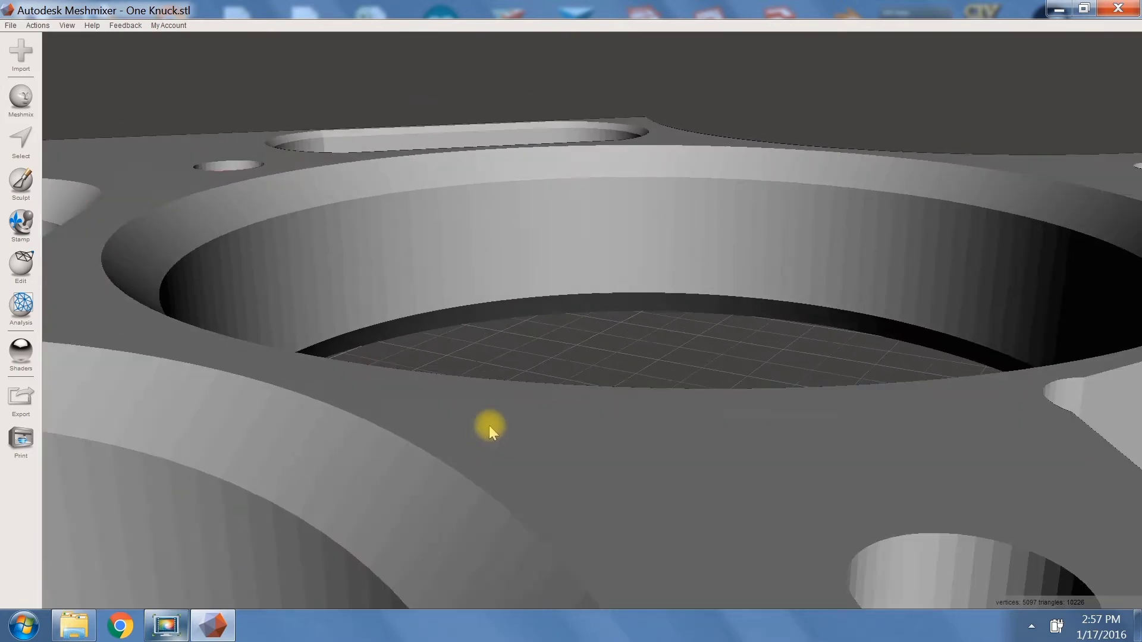
pyautogui.scroll(-10, 491, 423)
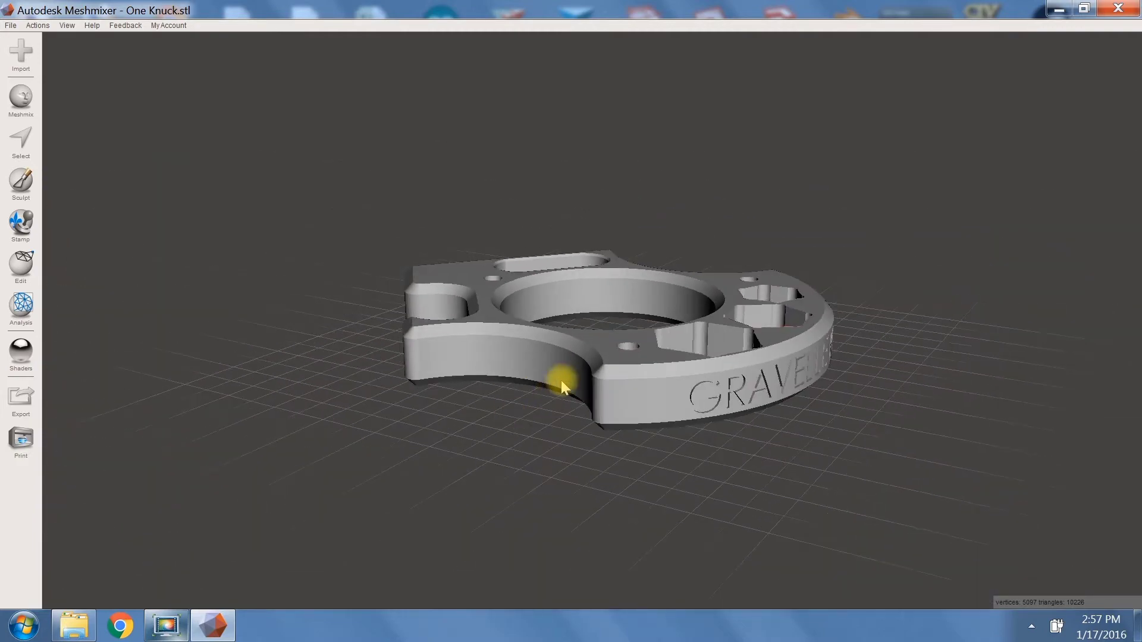
pyautogui.moveTo(561, 380); pyautogui.dragTo(543, 485, button='right')
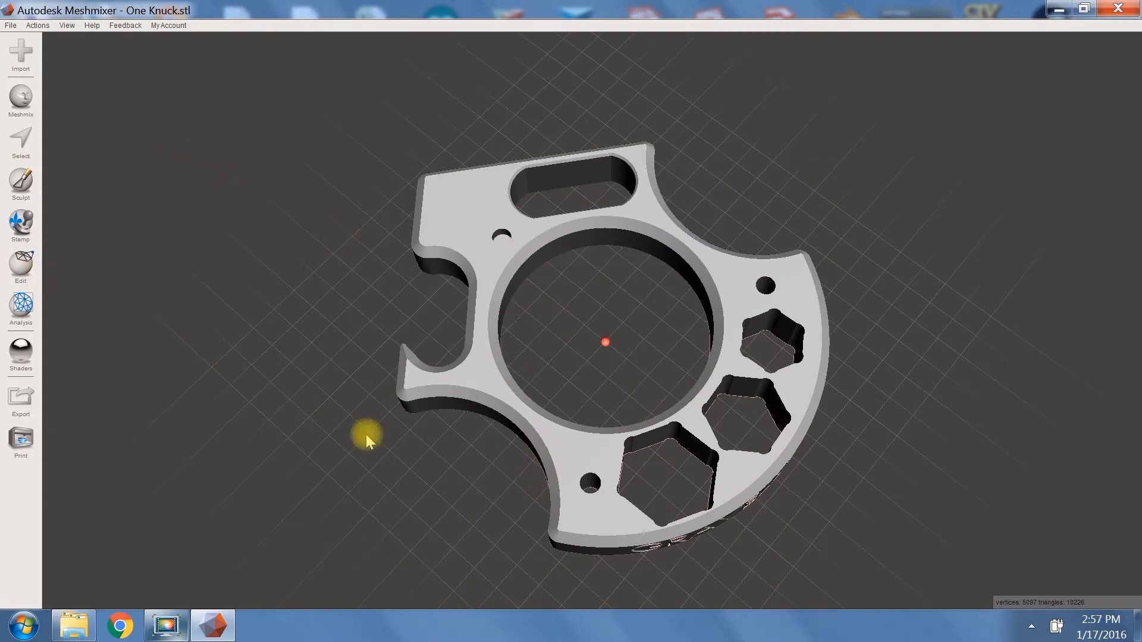
pyautogui.moveTo(420, 435); pyautogui.dragTo(453, 320, button='right')
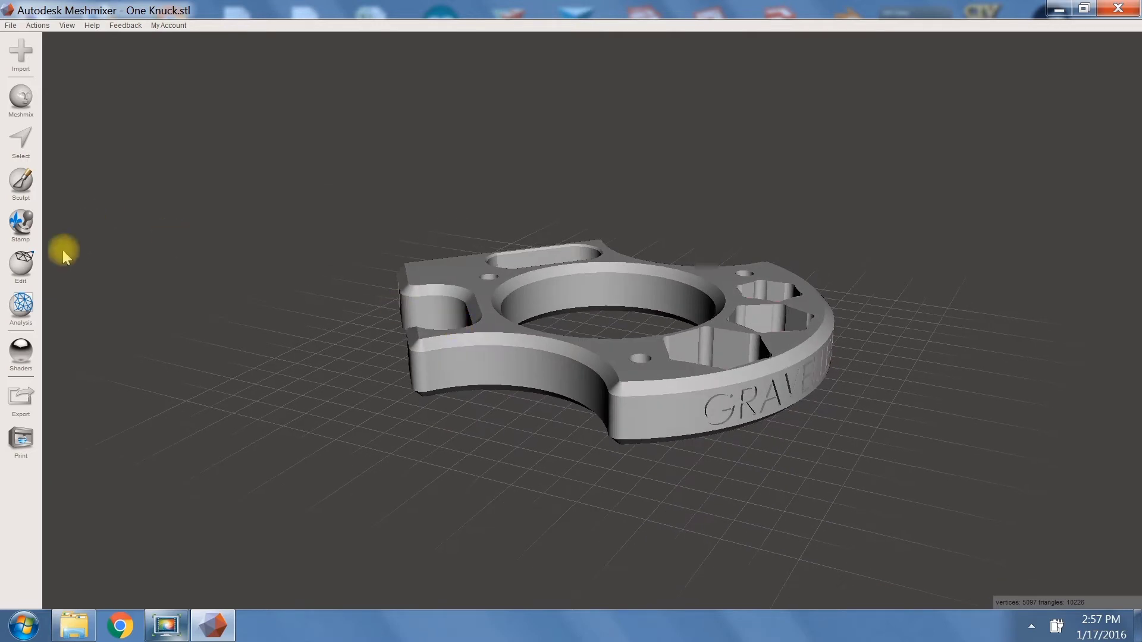
# Rotate the knuckle -170° about its X axis with Edit > Transform and accept.
pyautogui.click(22, 265)
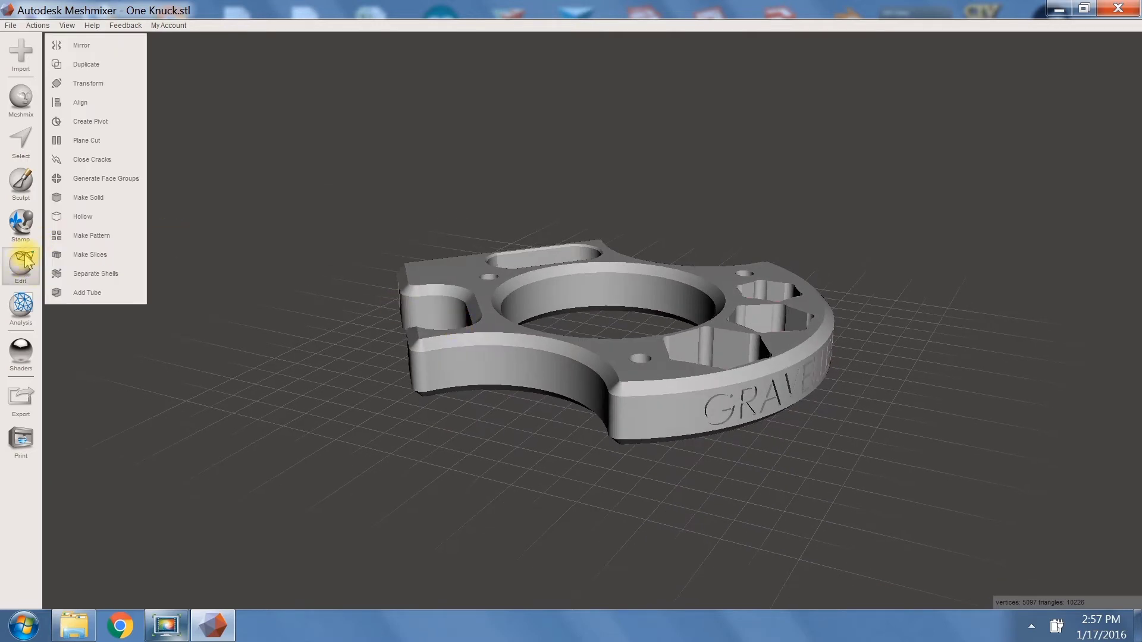
pyautogui.click(100, 85)
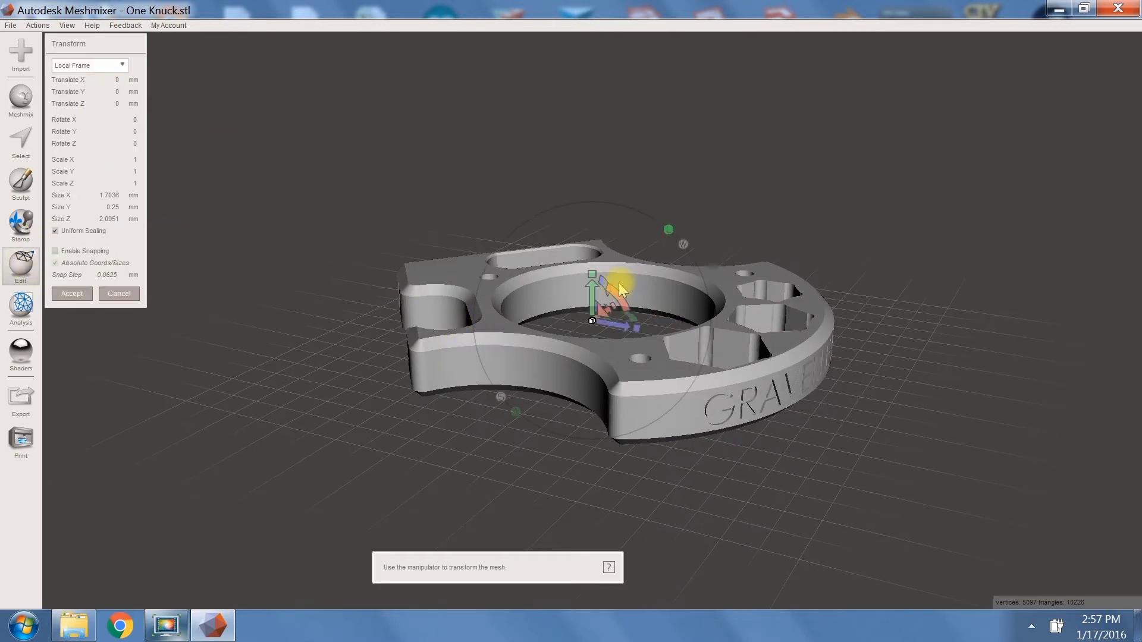
pyautogui.moveTo(620, 299); pyautogui.dragTo(544, 378)
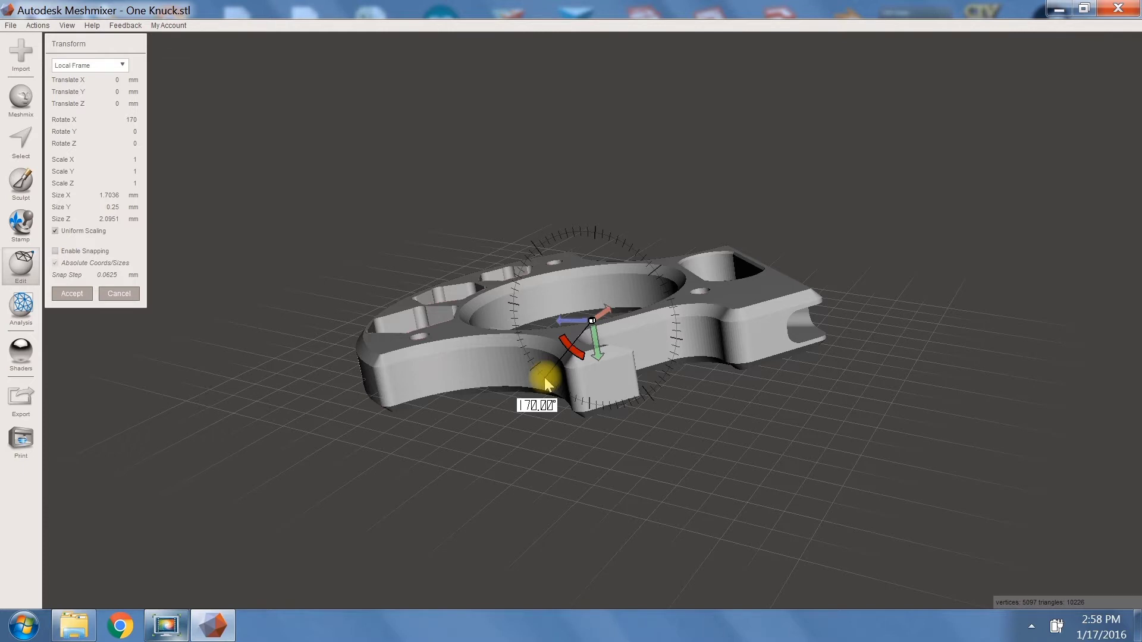
pyautogui.moveTo(544, 377); pyautogui.dragTo(530, 358)
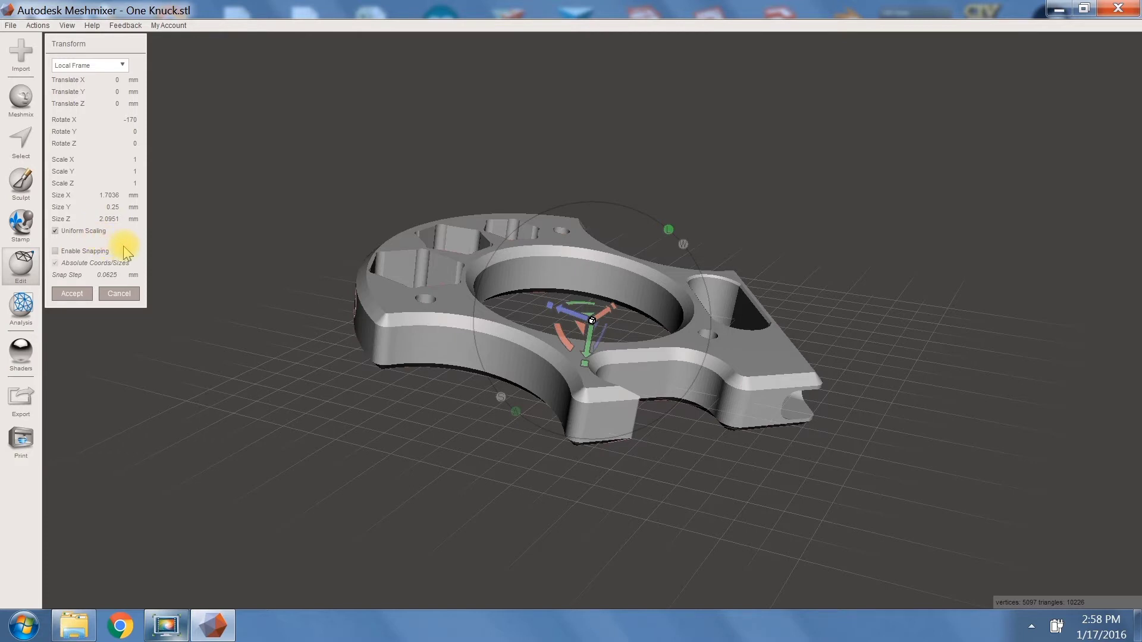
pyautogui.click(85, 295)
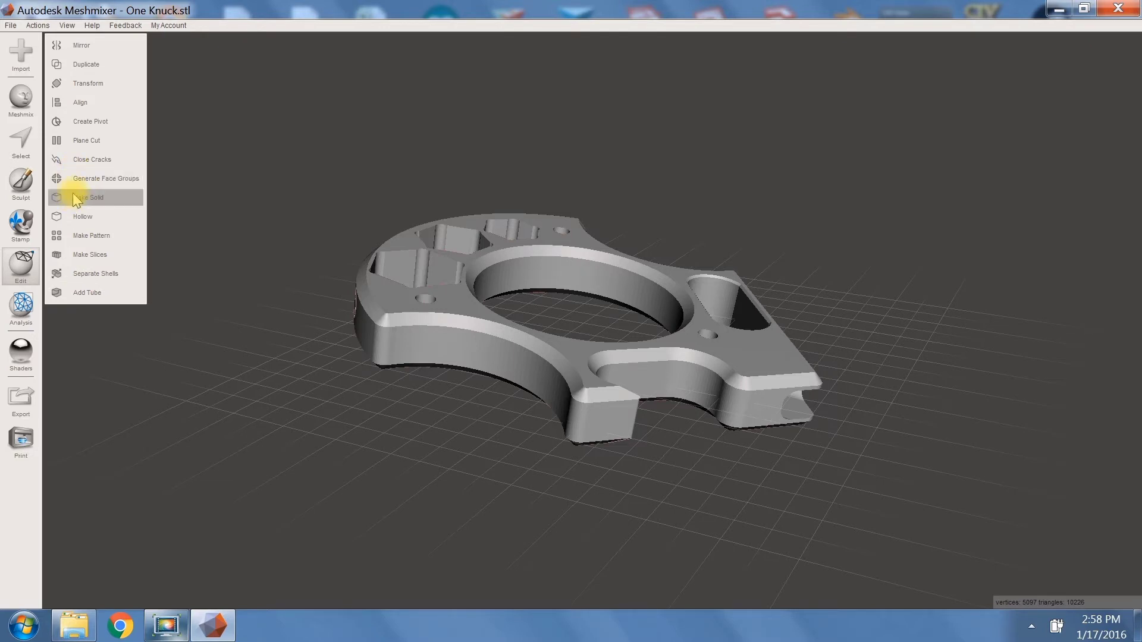
# Set units to inches keeping values, then convert to millimetres (43.27 × 15.14 × 53.15 mm).
pyautogui.click(20, 319)
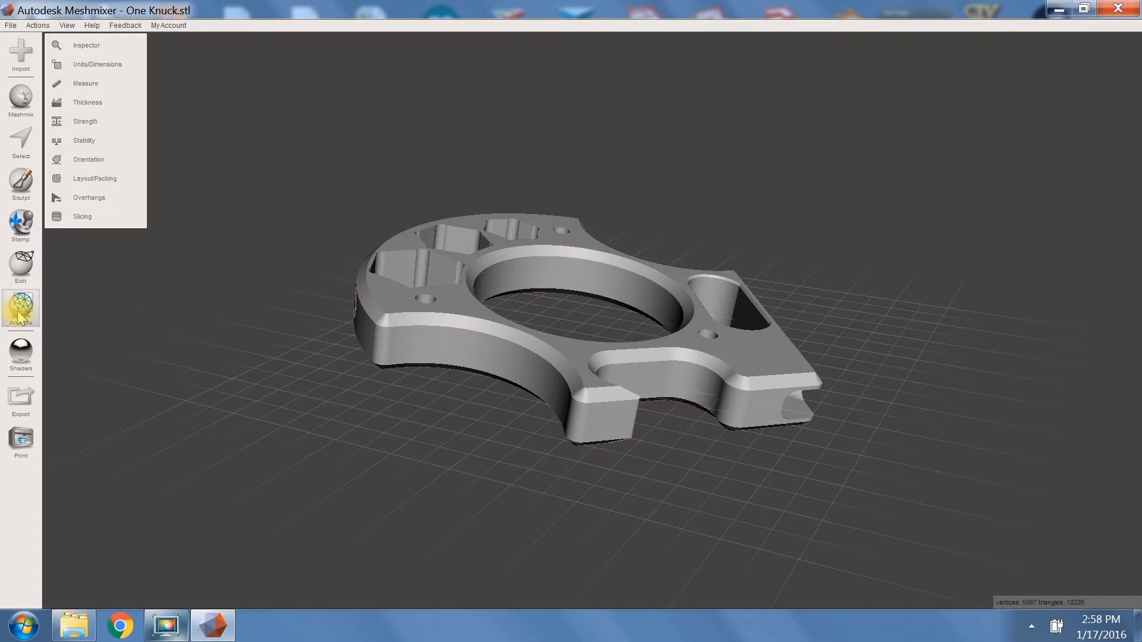
pyautogui.click(106, 68)
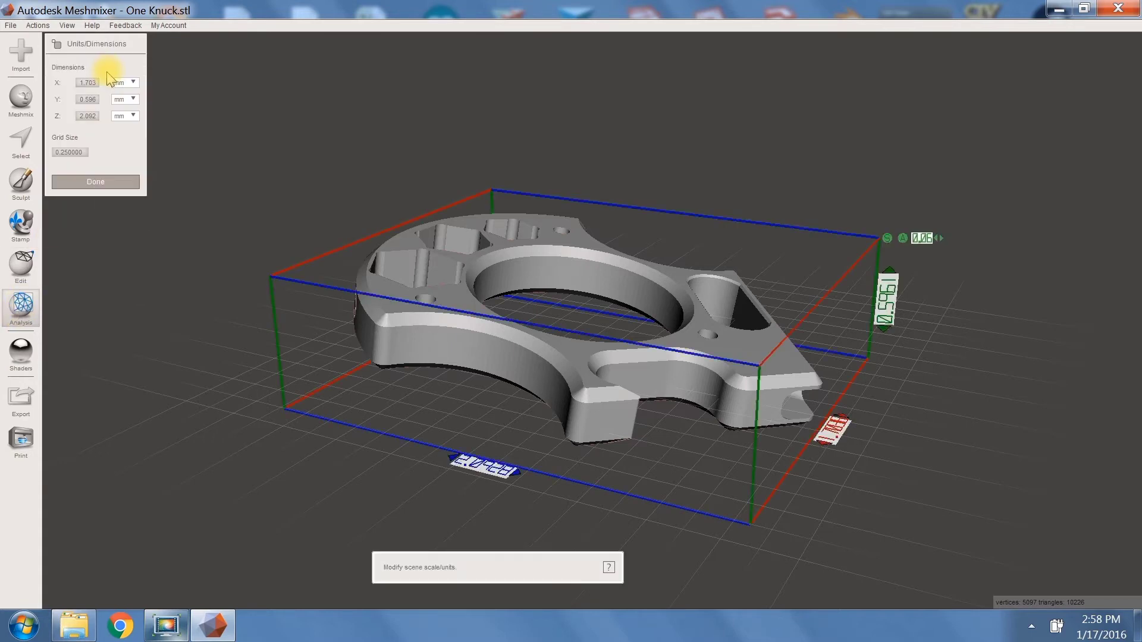
pyautogui.click(132, 84)
pyautogui.click(126, 117)
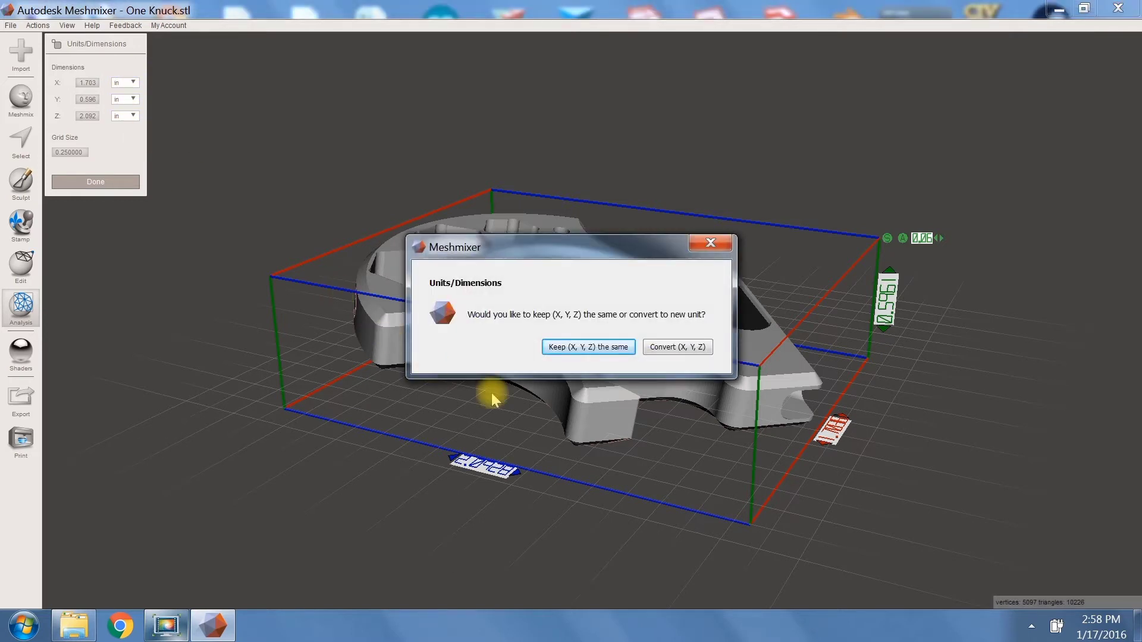
pyautogui.click(585, 348)
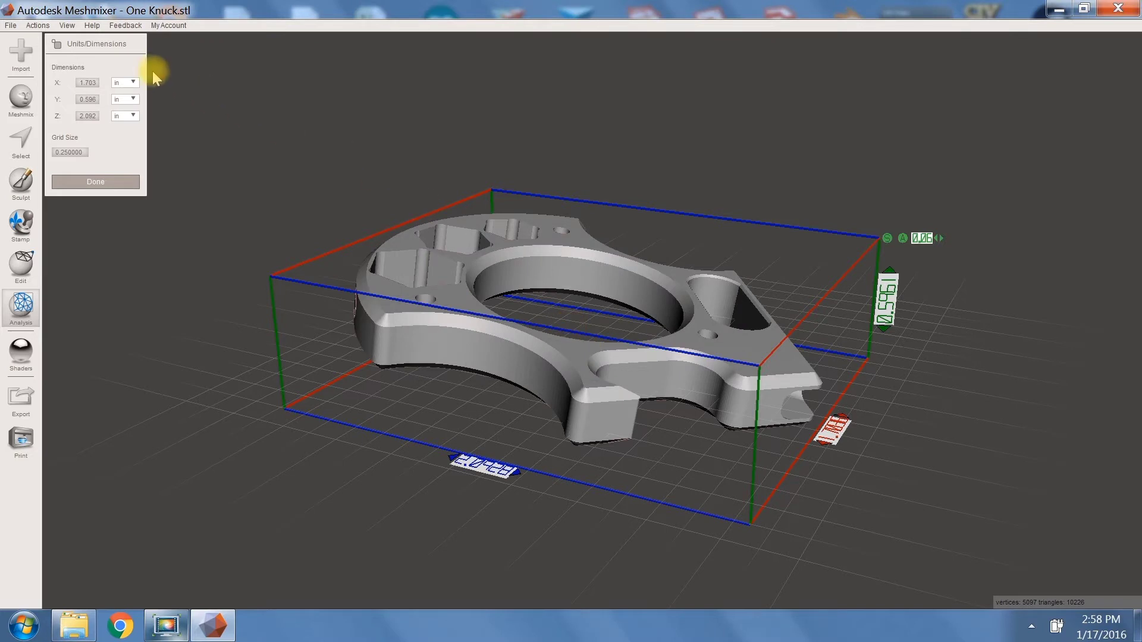
pyautogui.click(133, 82)
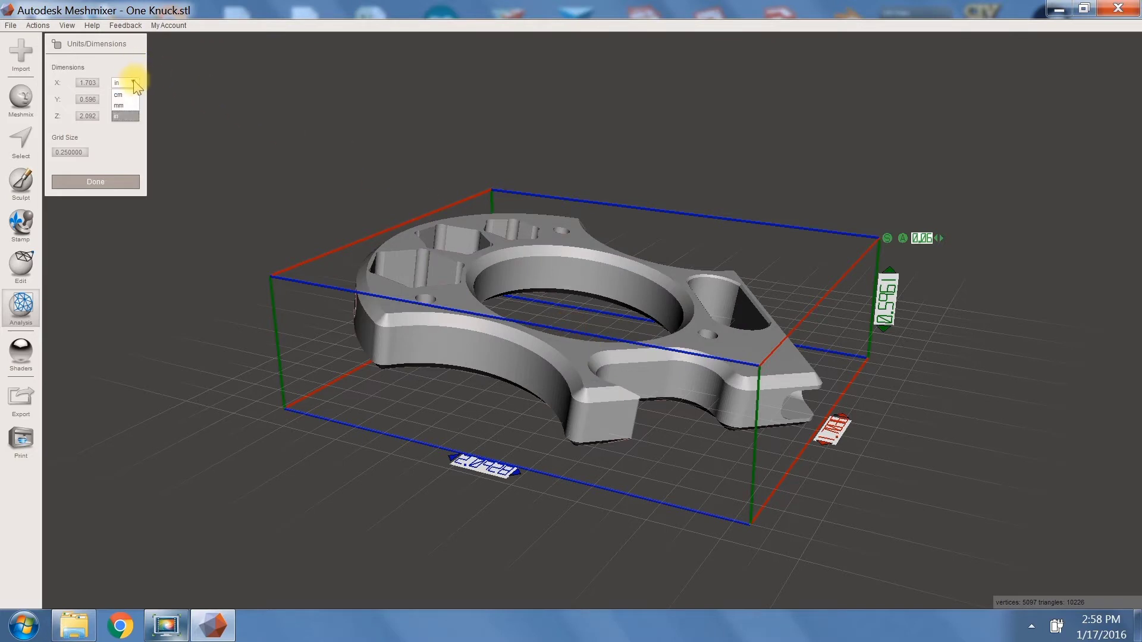
pyautogui.click(122, 105)
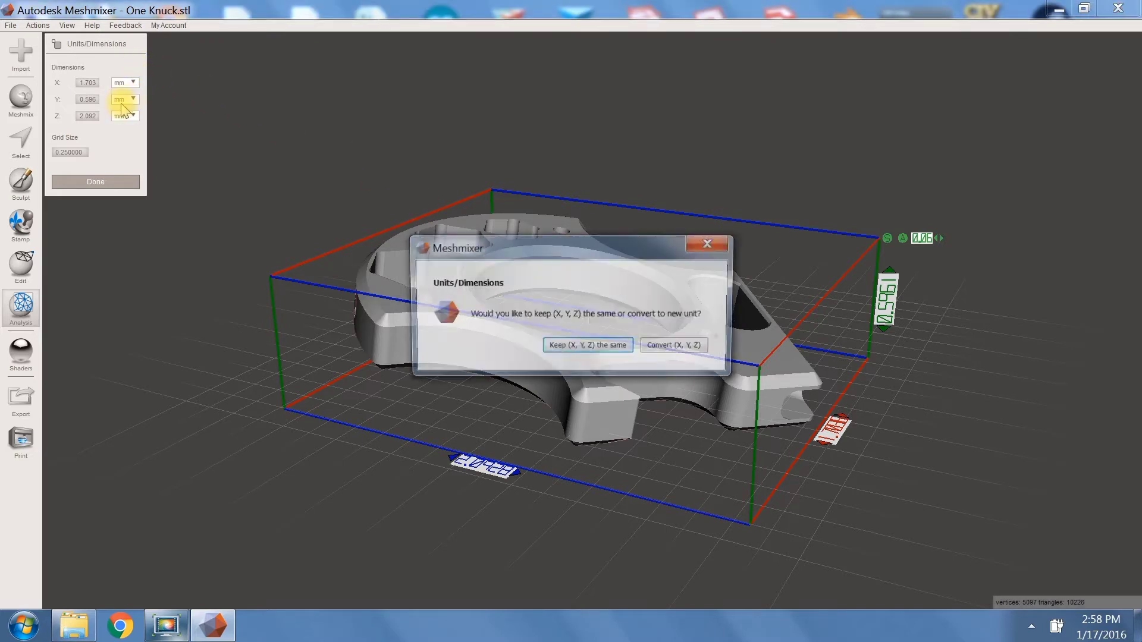
pyautogui.click(654, 348)
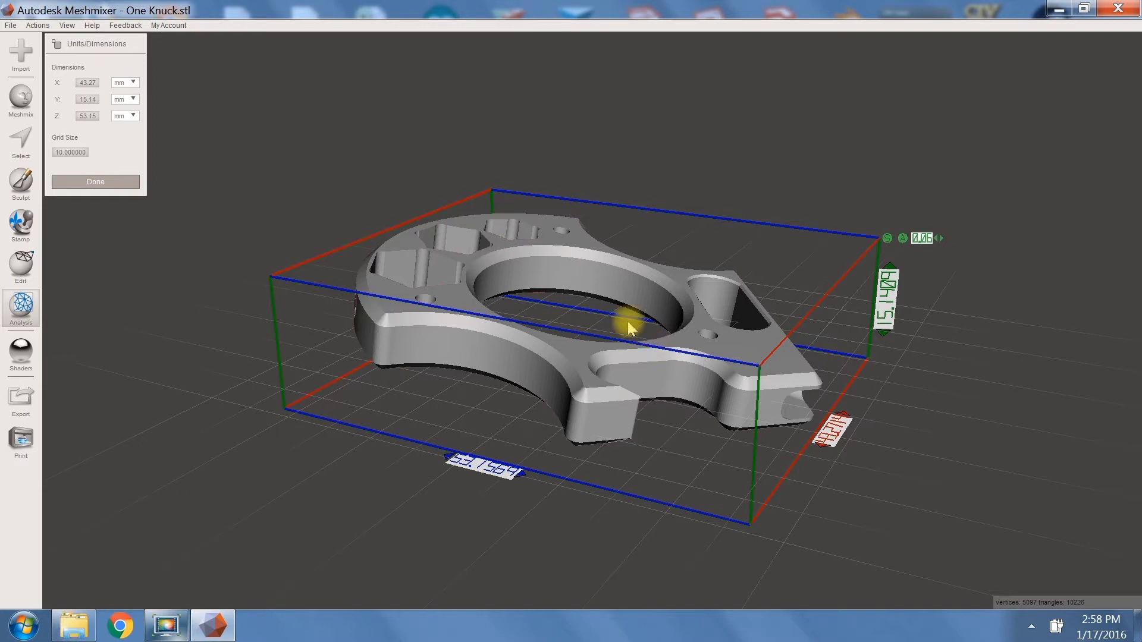
pyautogui.click(89, 182)
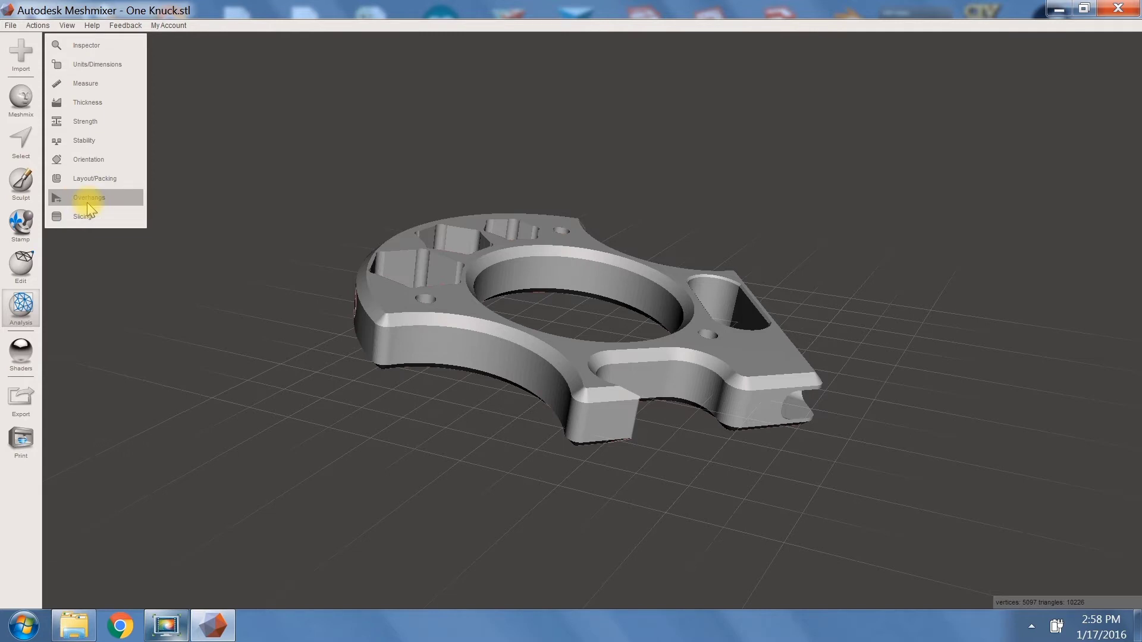
pyautogui.click(87, 201)
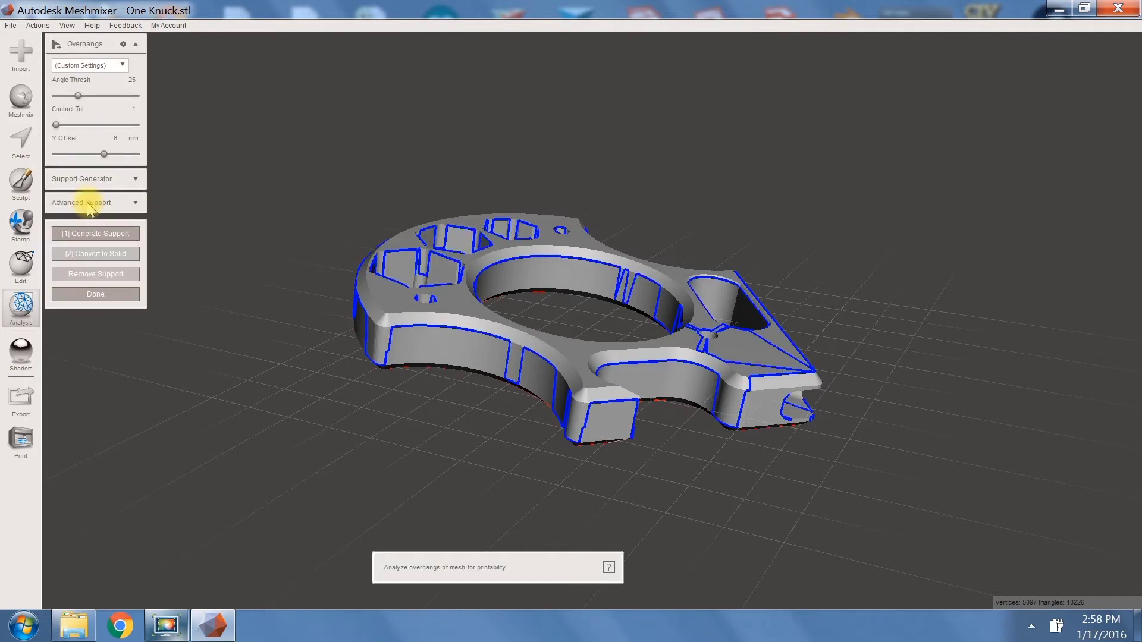
# Switch the Overhangs preset from Replicator 2mm Defaults to SLA/DLP Printer and generate supports.
pyautogui.click(117, 66)
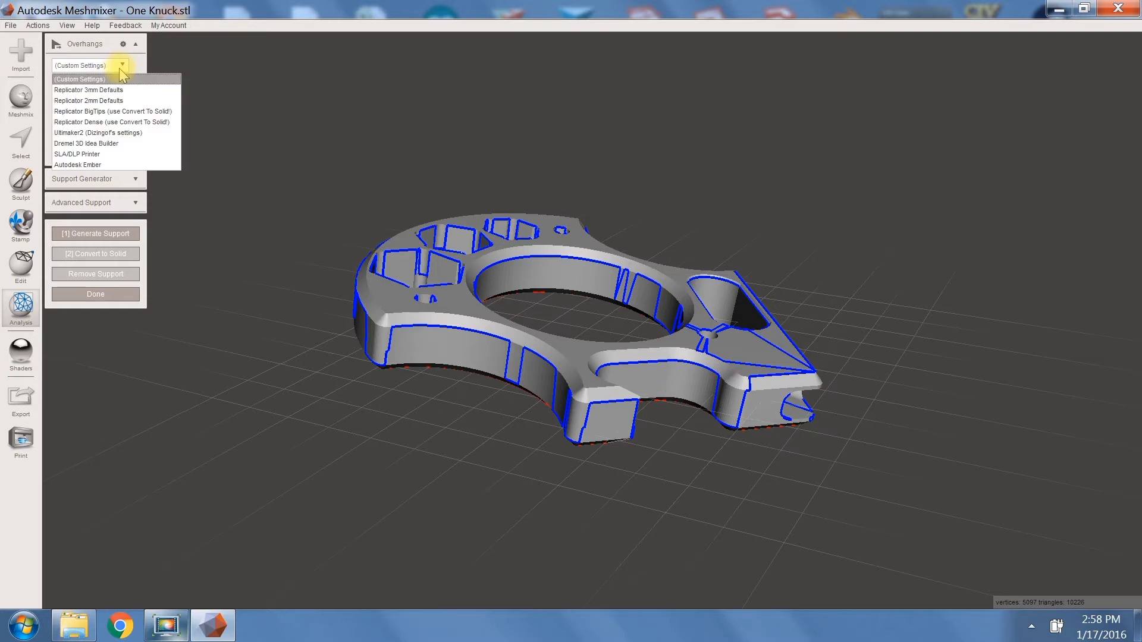
pyautogui.click(119, 101)
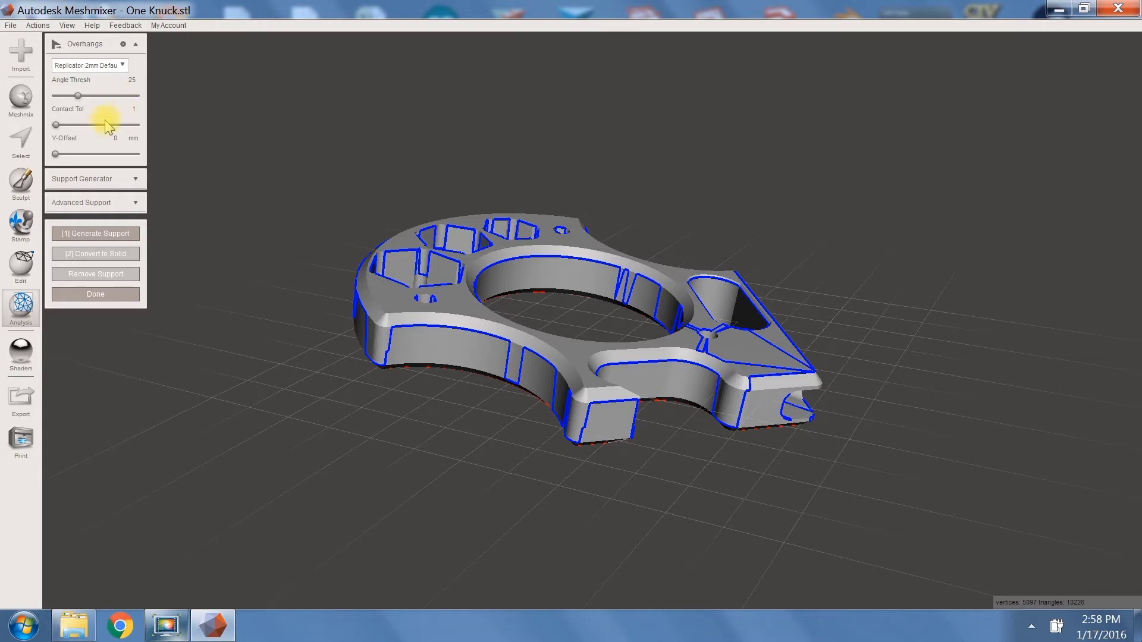
pyautogui.click(119, 66)
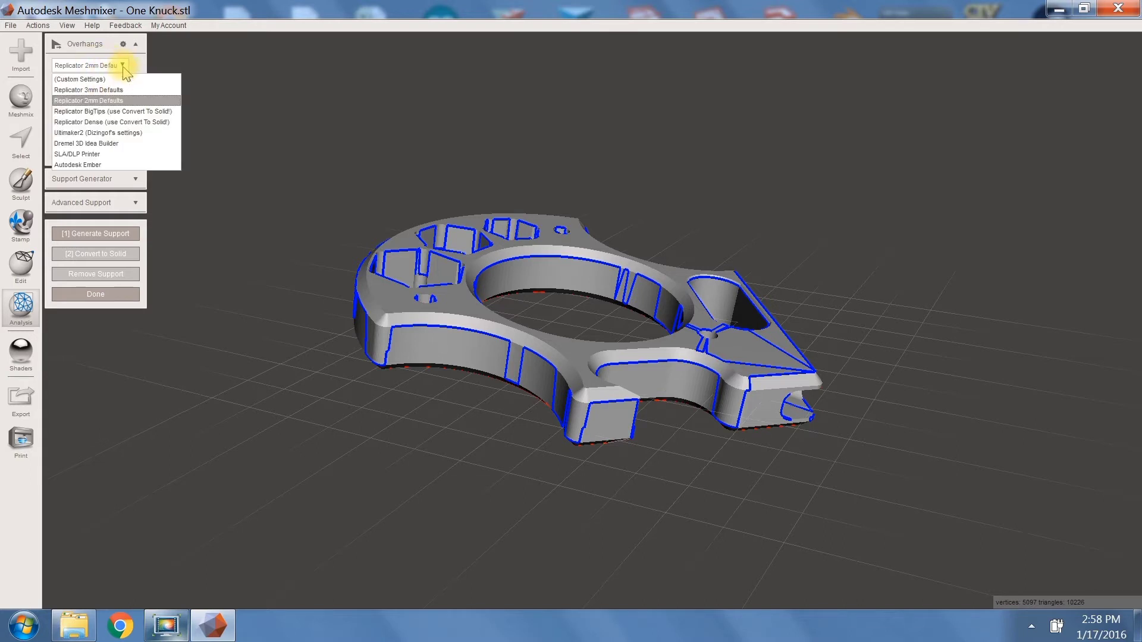
pyautogui.click(106, 156)
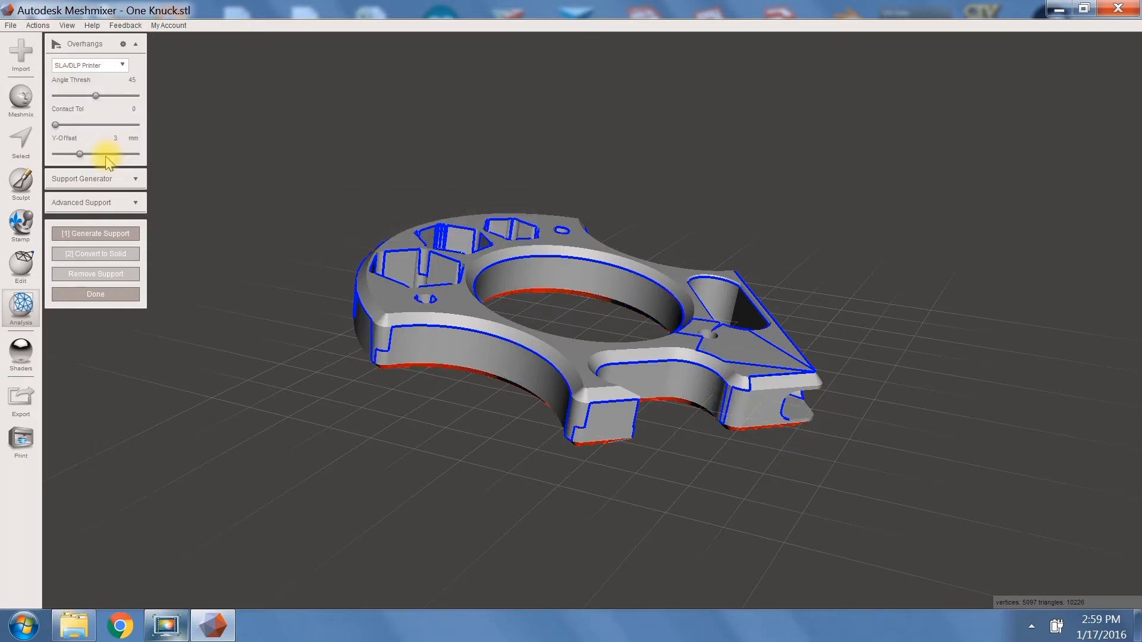
pyautogui.click(110, 232)
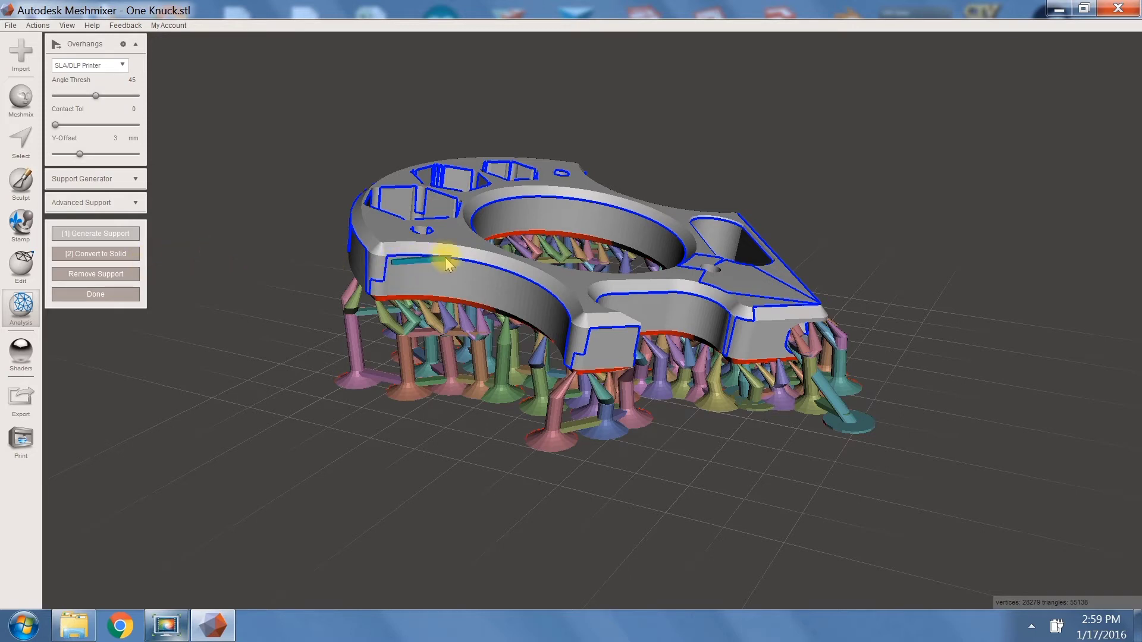
# Inspect the supports from several angles and delete the long stray strut with its pad.
pyautogui.moveTo(436, 273); pyautogui.dragTo(505, 239, button='right')
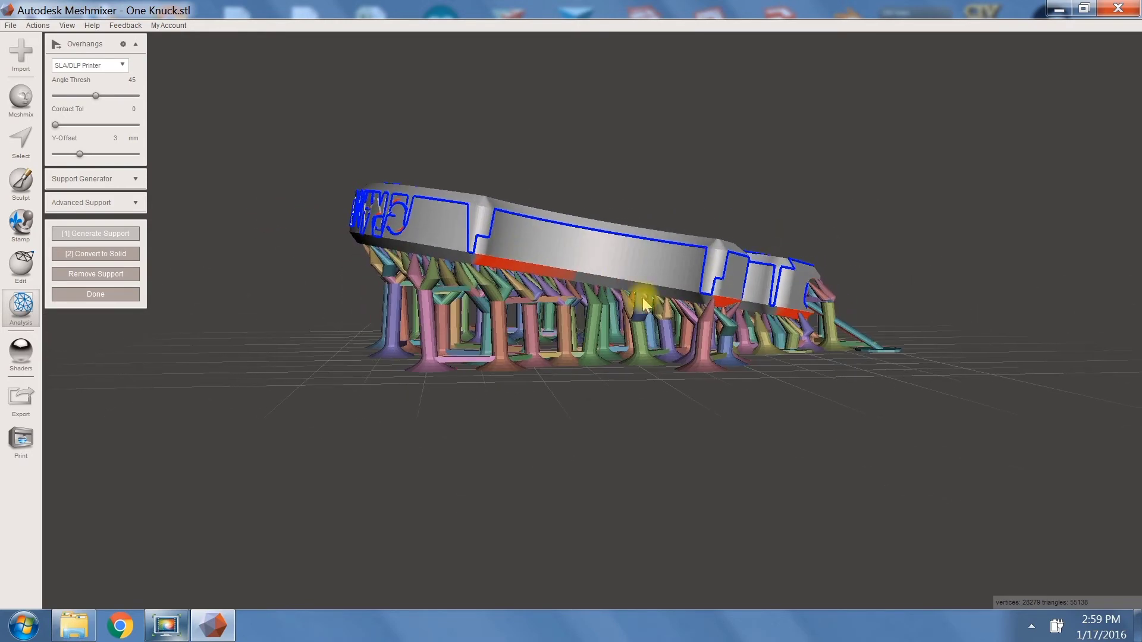
pyautogui.moveTo(650, 300); pyautogui.dragTo(608, 304, button='right')
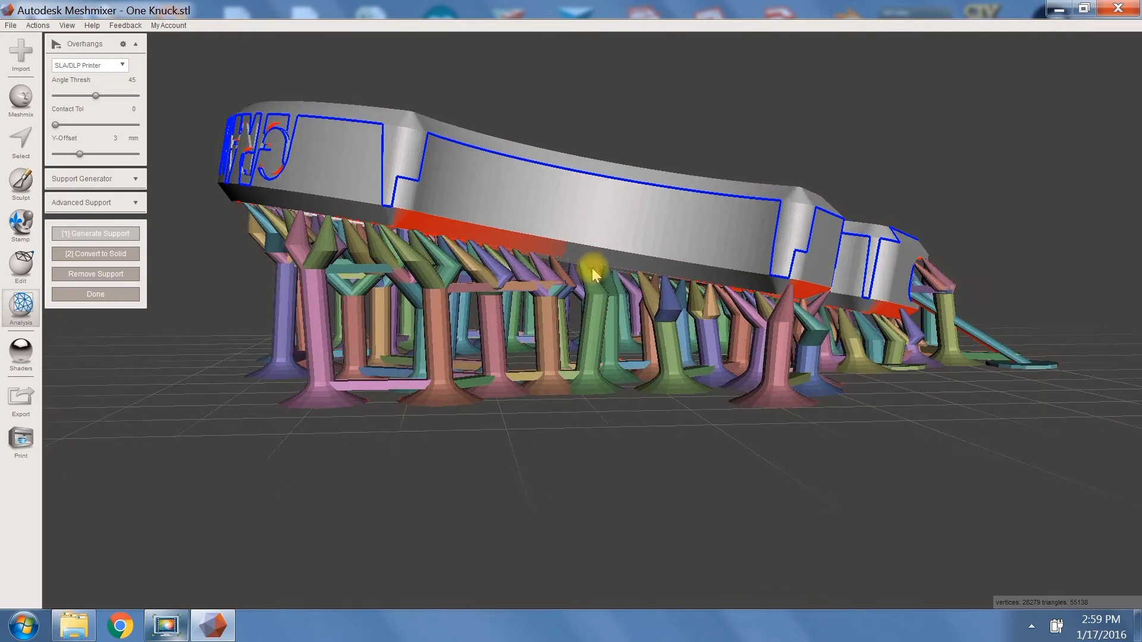
pyautogui.scroll(10, 591, 266)
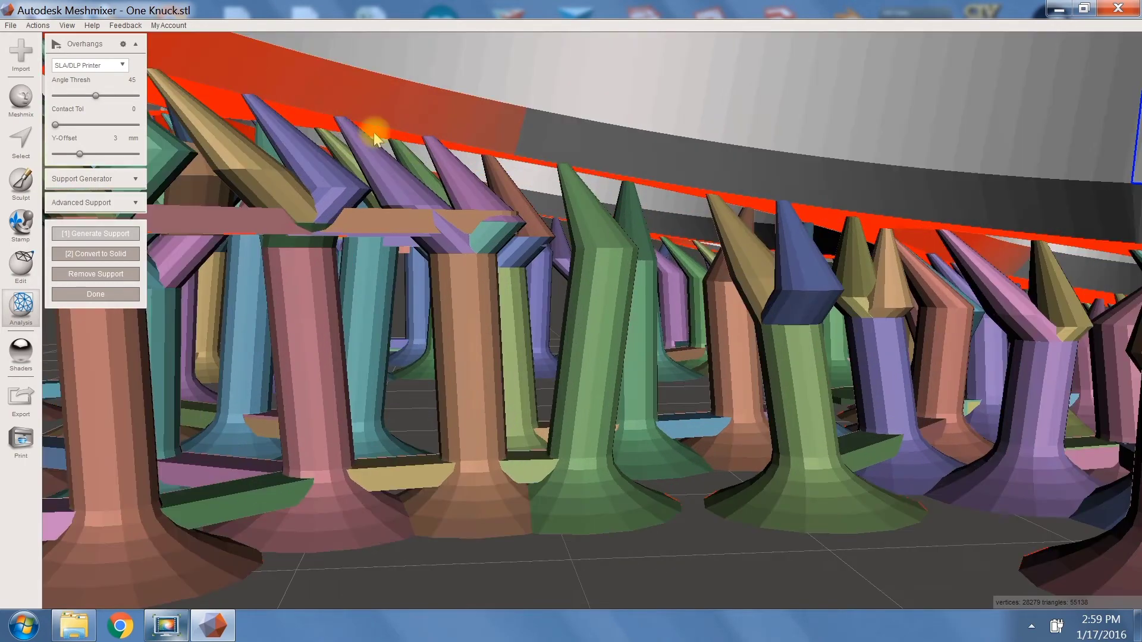
pyautogui.moveTo(374, 138); pyautogui.dragTo(339, 127, button='right')
pyautogui.scroll(-10, 345, 137)
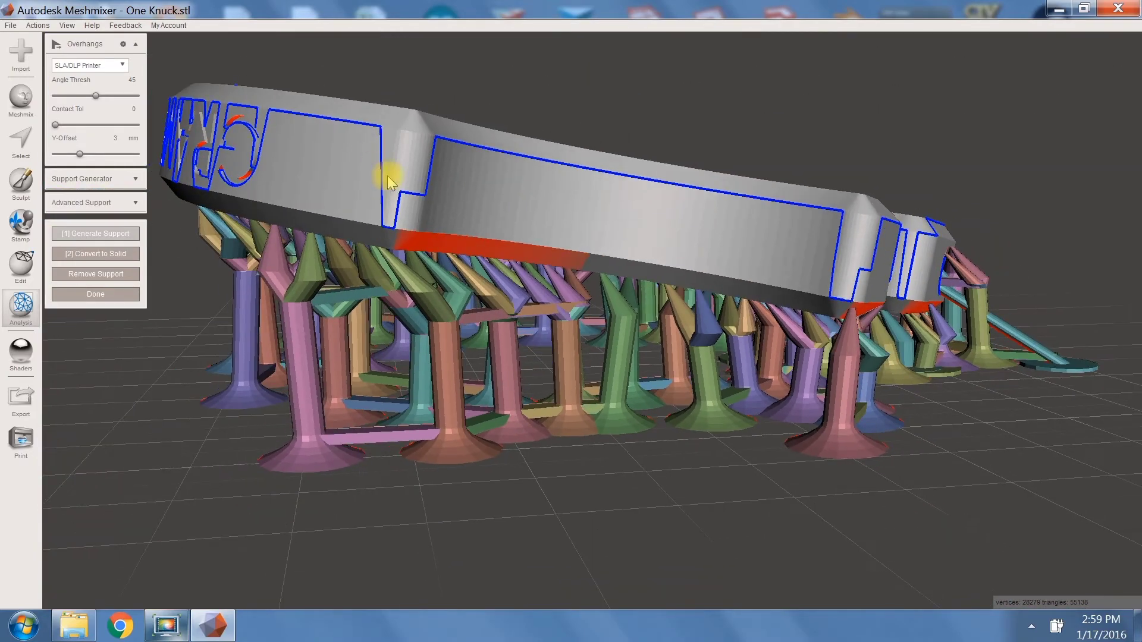
pyautogui.moveTo(387, 178); pyautogui.dragTo(367, 192, button='right')
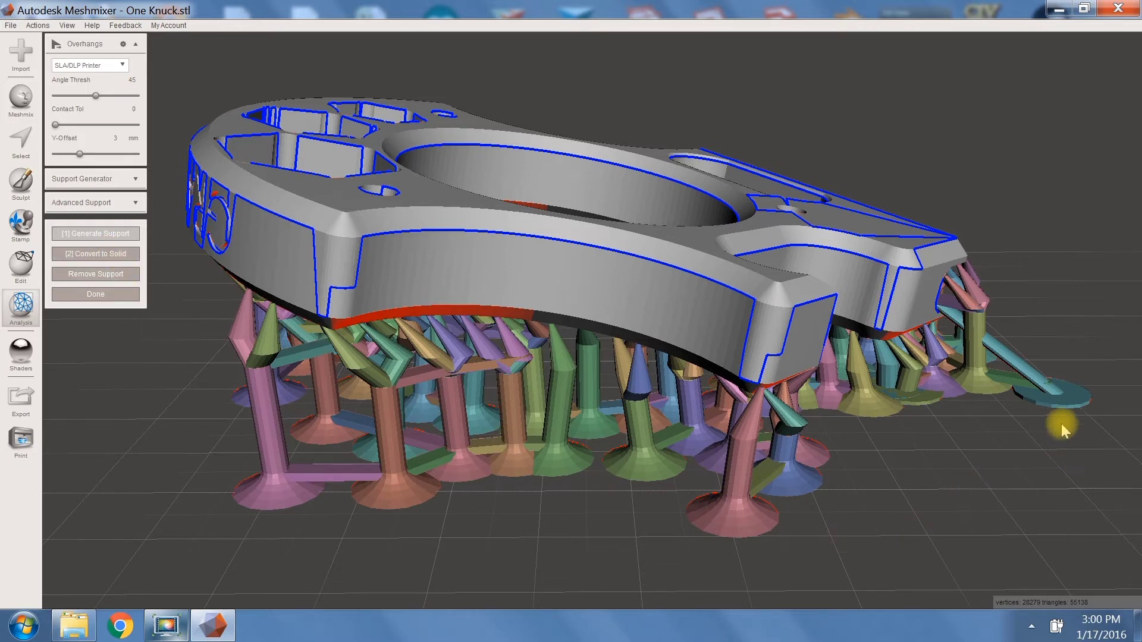
pyautogui.keyDown('ctrl'); pyautogui.click(1061, 402); pyautogui.keyUp('ctrl')
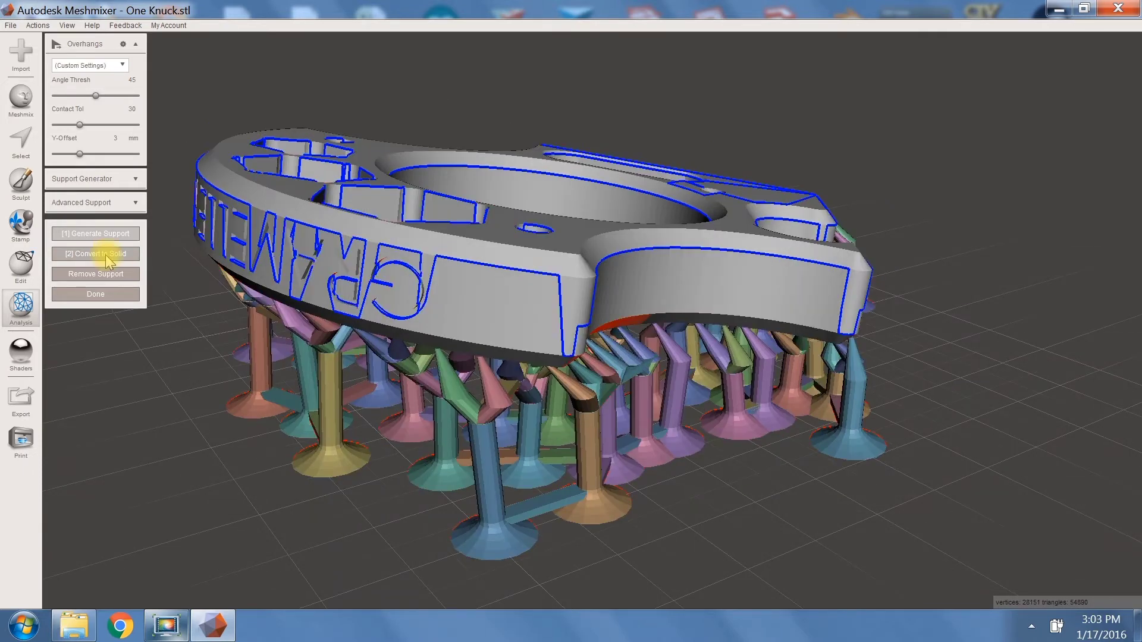
# Export the supported model as 'One Knuck with supports' STL, then close Meshmixer.
pyautogui.click(12, 26)
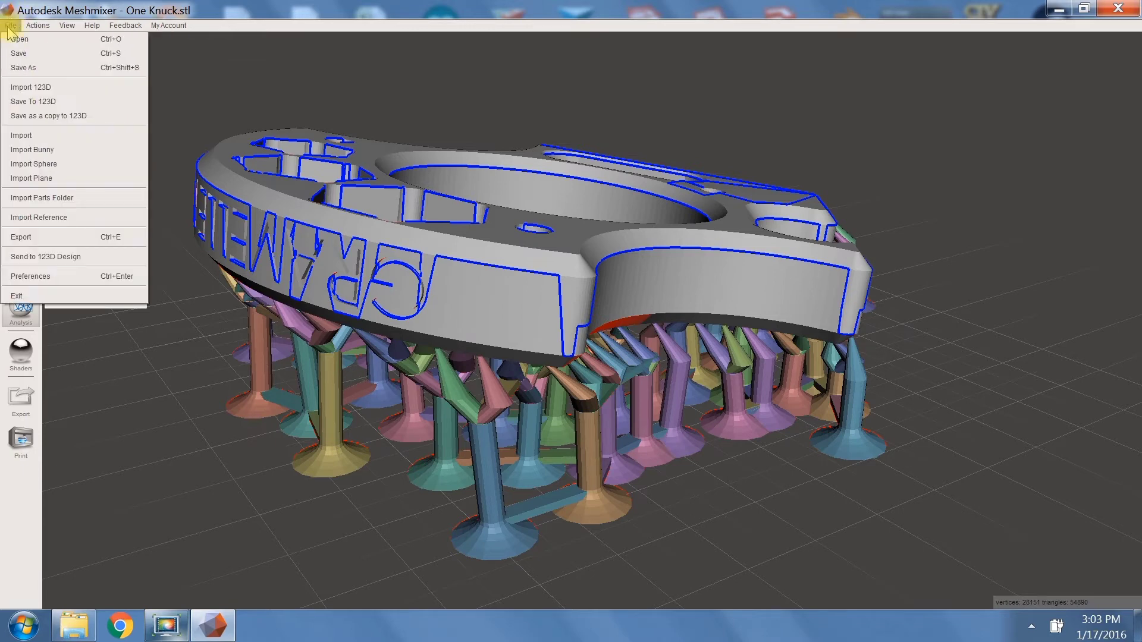
pyautogui.click(51, 241)
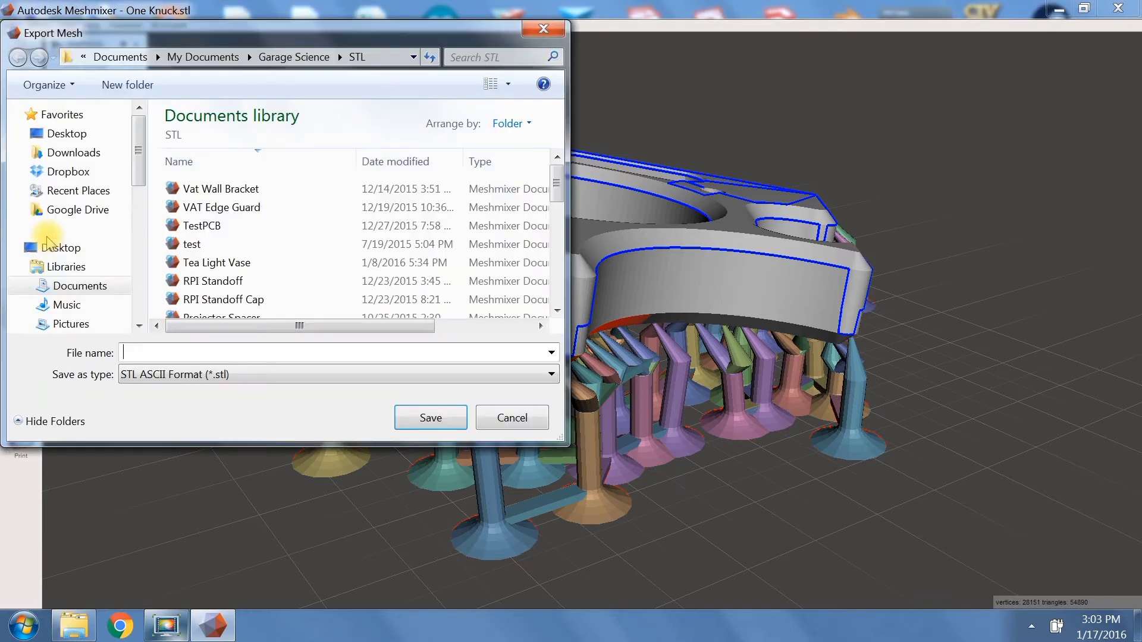
pyautogui.click(223, 299)
pyautogui.scroll(-1, 225, 310)
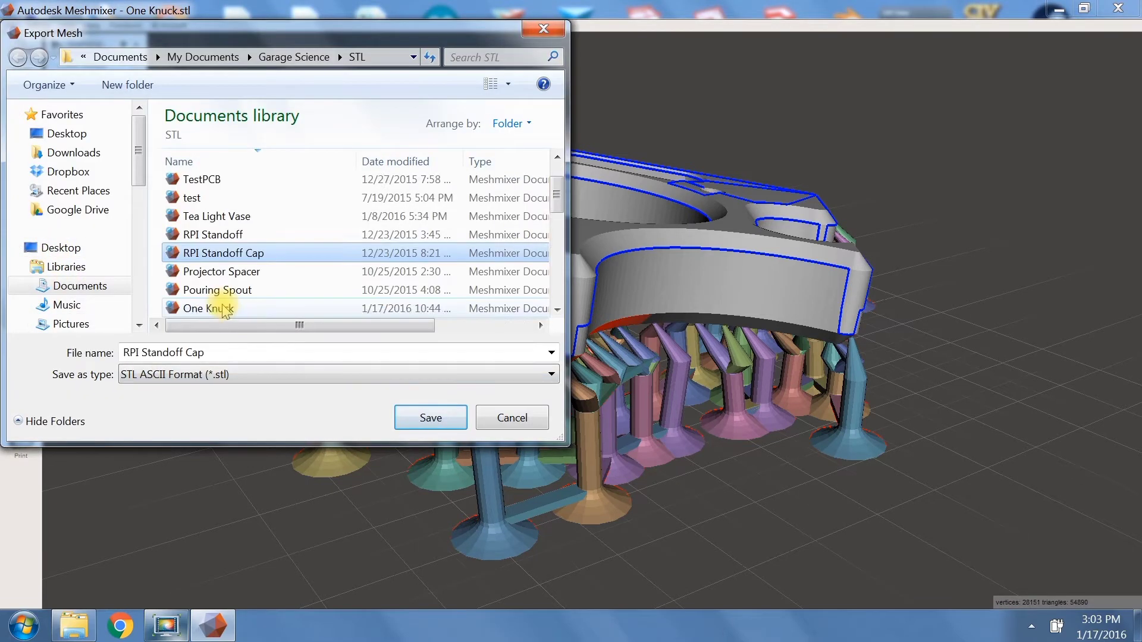
pyautogui.scroll(-1, 225, 279)
pyautogui.click(224, 253)
pyautogui.click(202, 350)
pyautogui.click(205, 351)
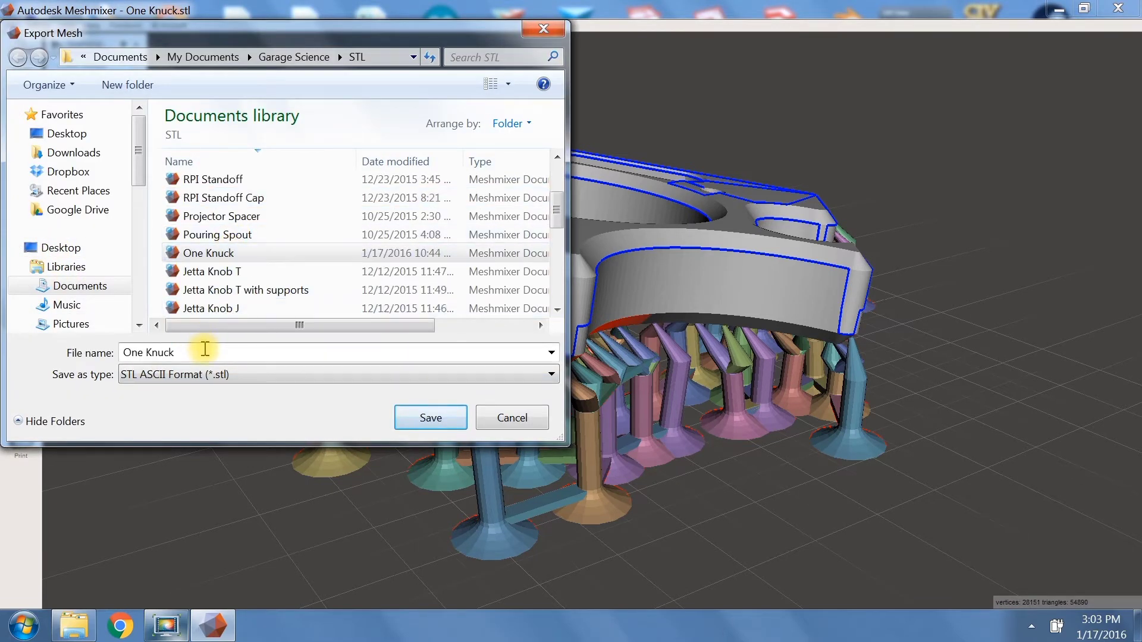
pyautogui.write('wit')
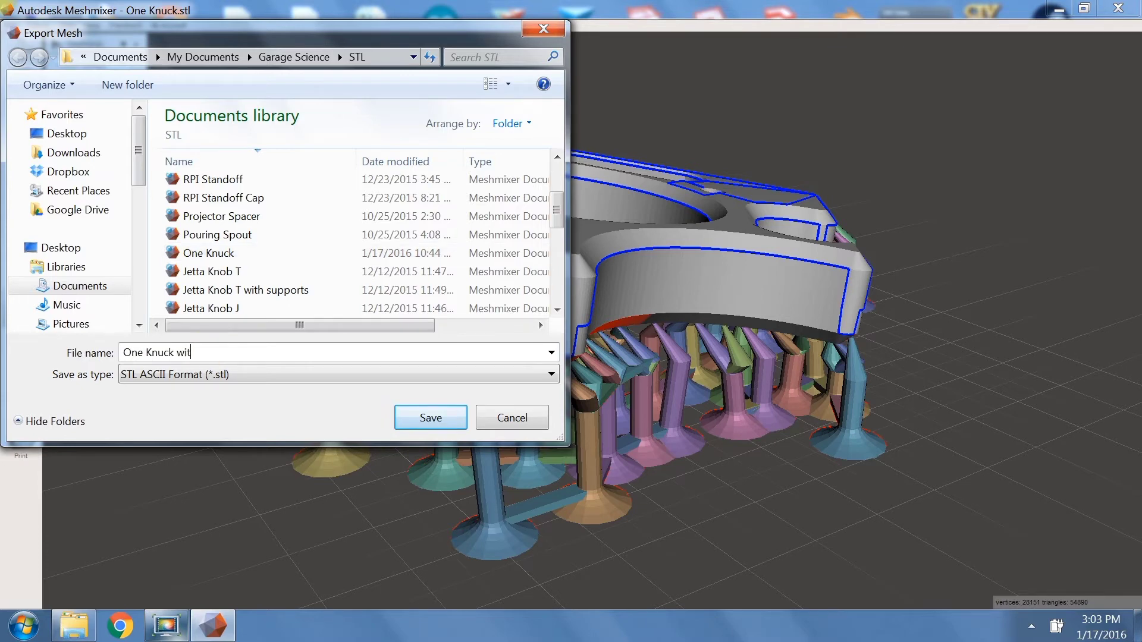
pyautogui.write('h supports')
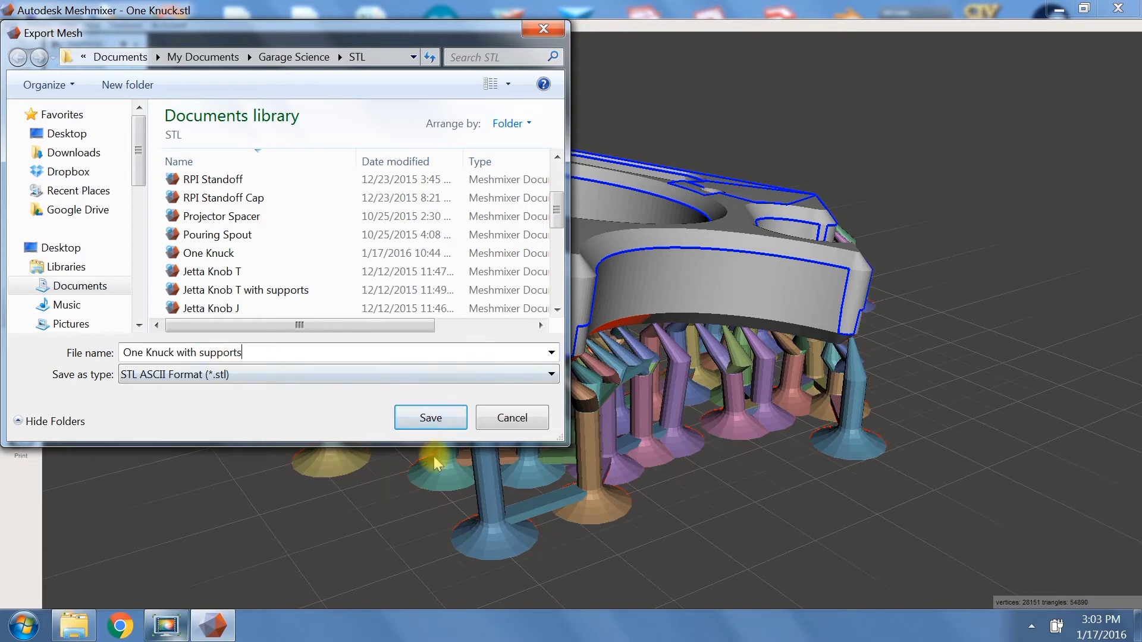
pyautogui.click(425, 420)
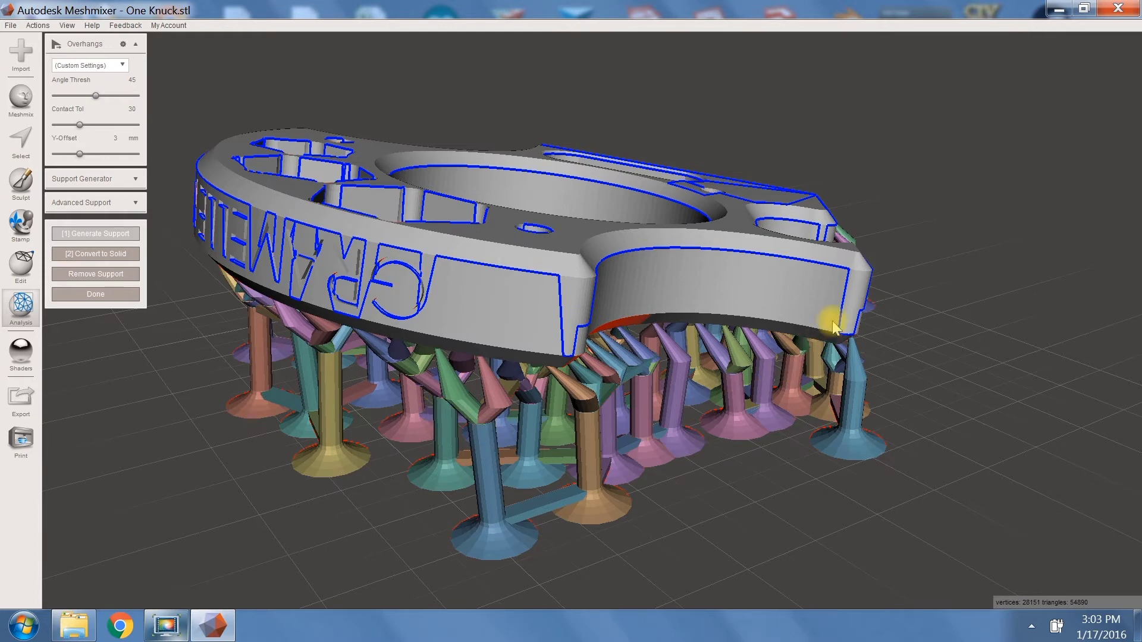
pyautogui.click(1117, 8)
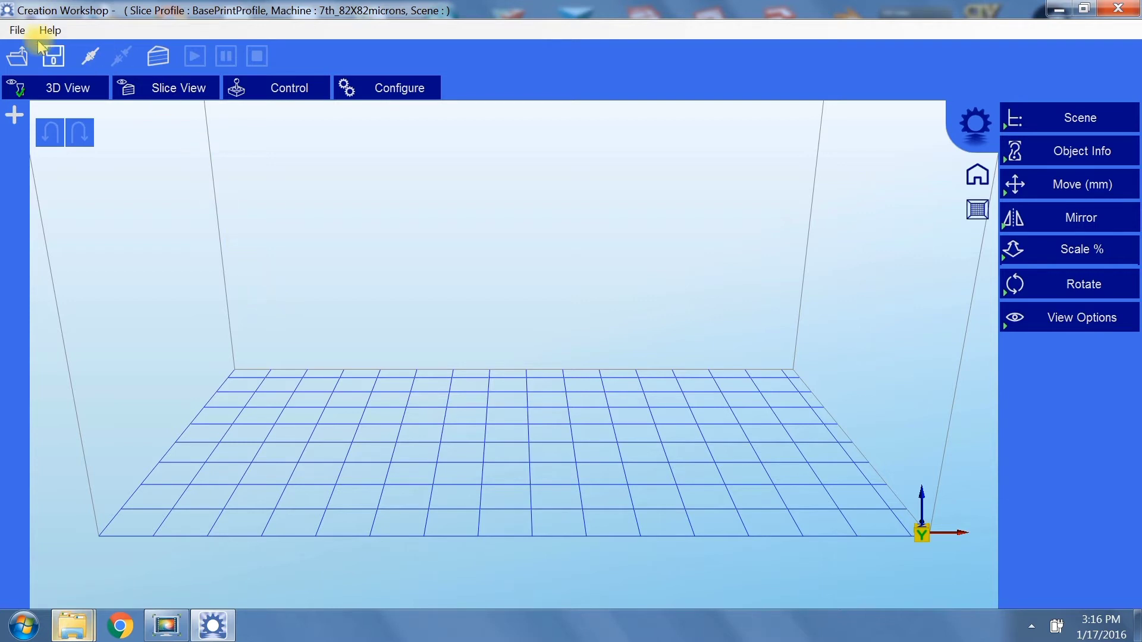
# Load the 'One Knuck with supports' model from Garage Science > STL onto the build plate.
pyautogui.click(19, 57)
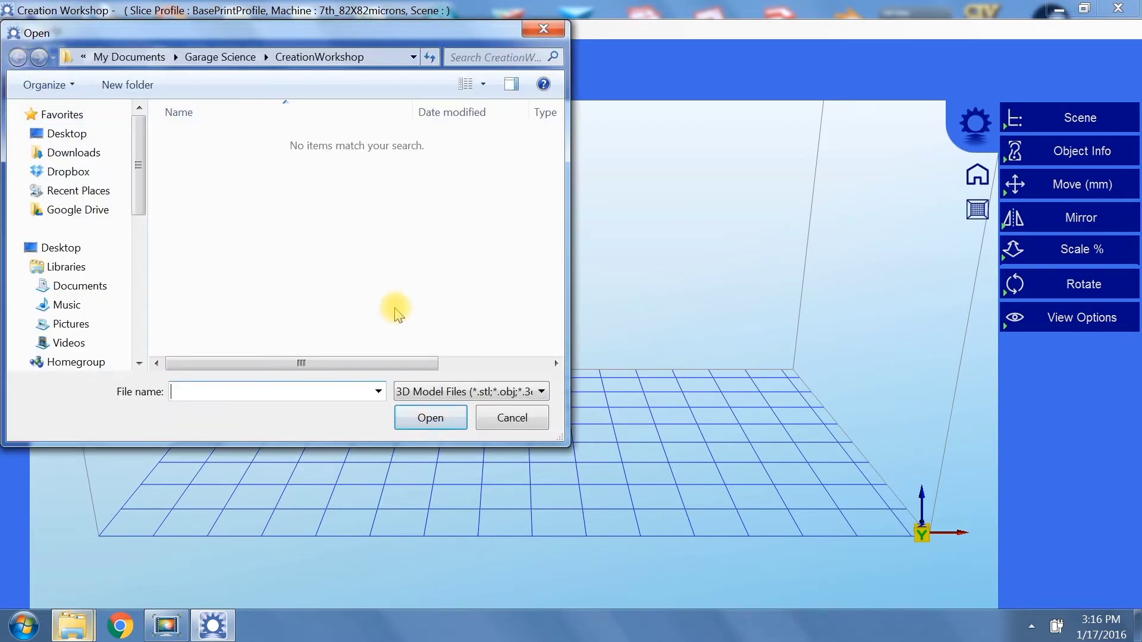
pyautogui.click(213, 61)
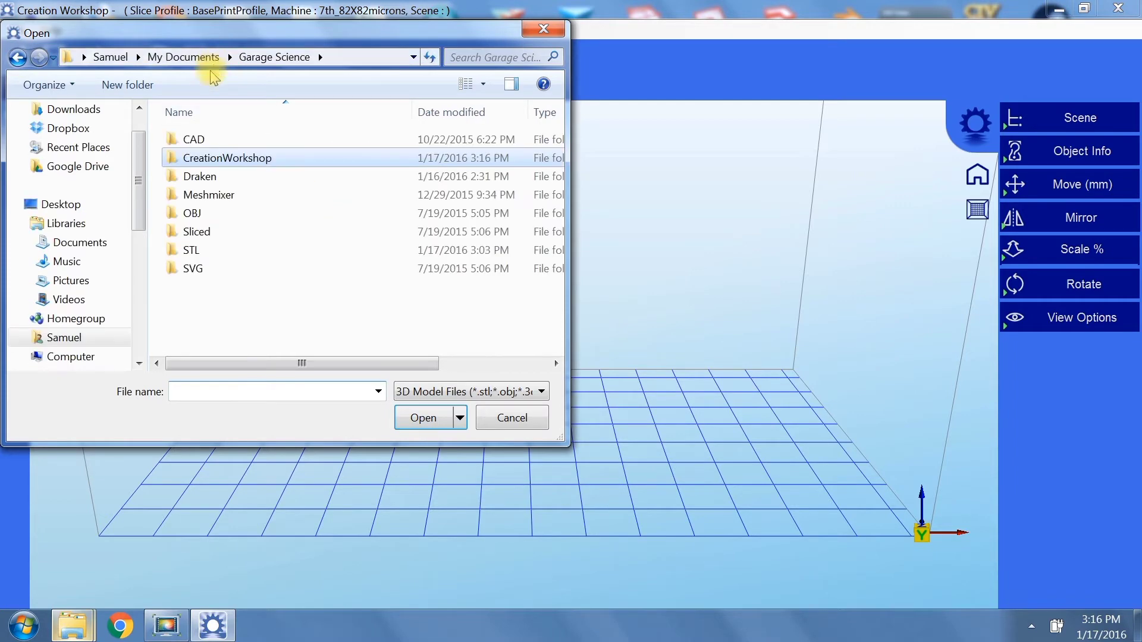
pyautogui.doubleClick(190, 250)
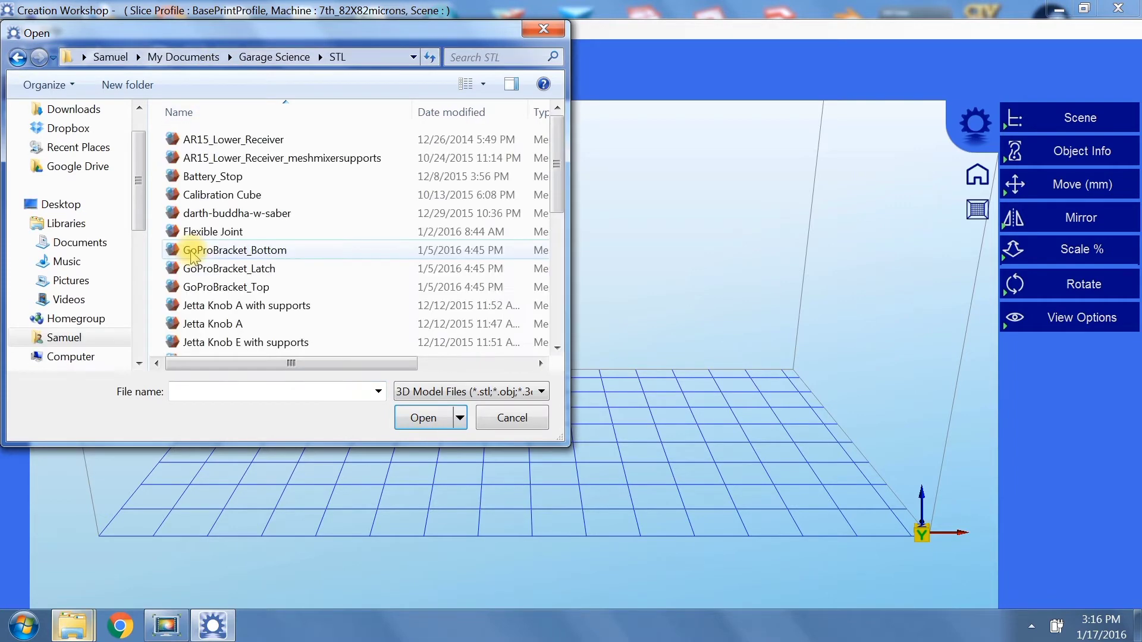
pyautogui.click(236, 290)
pyautogui.scroll(-4, 237, 291)
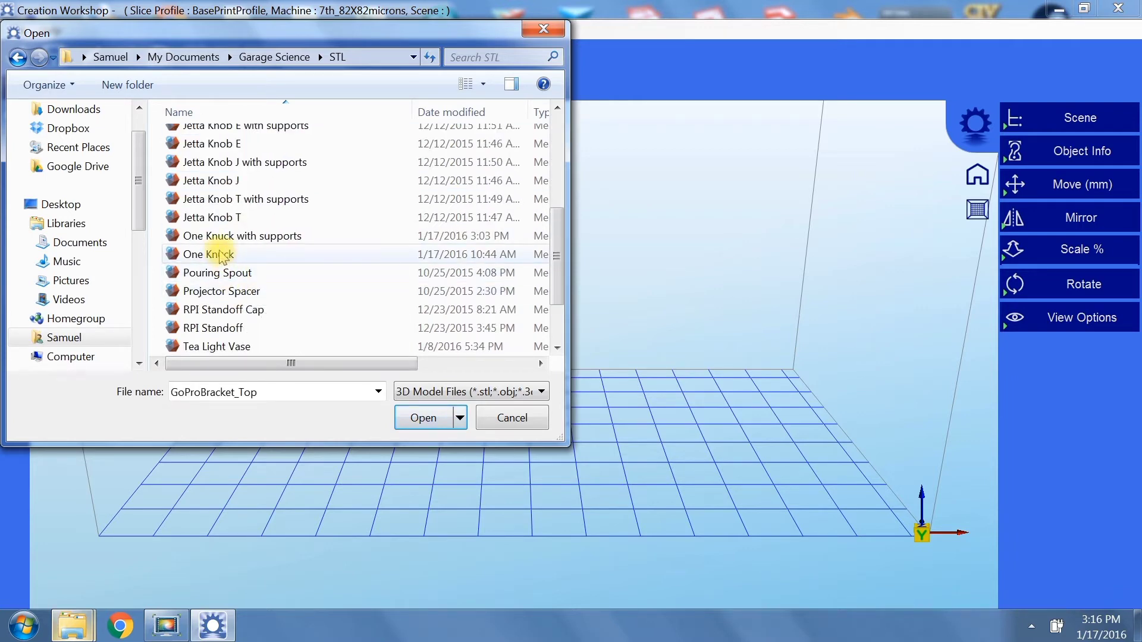
pyautogui.click(223, 241)
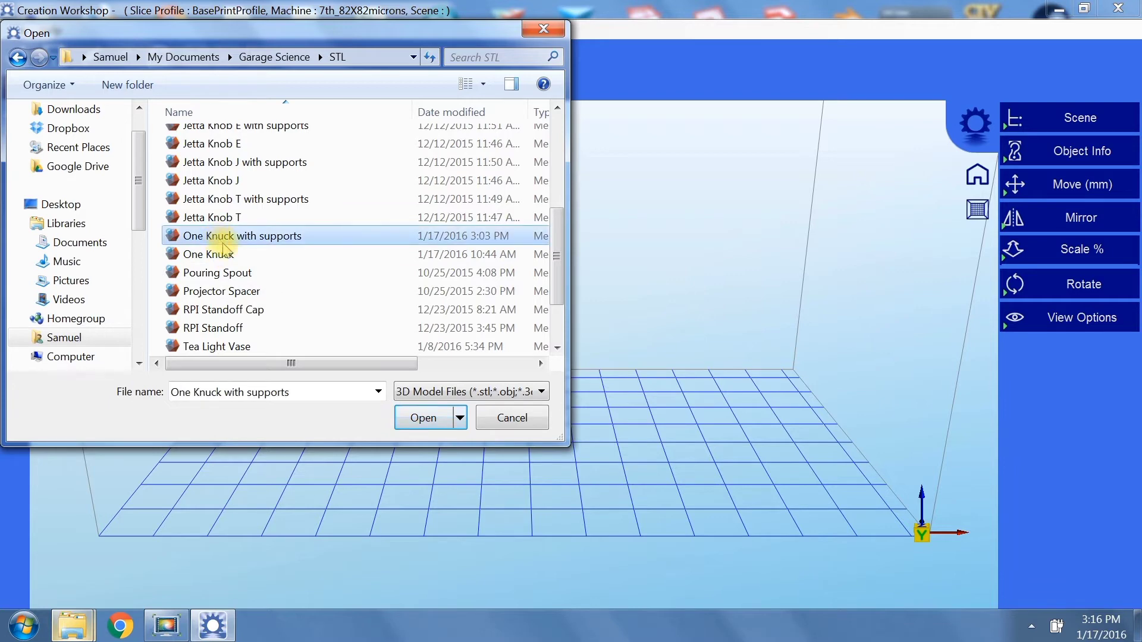
pyautogui.click(423, 419)
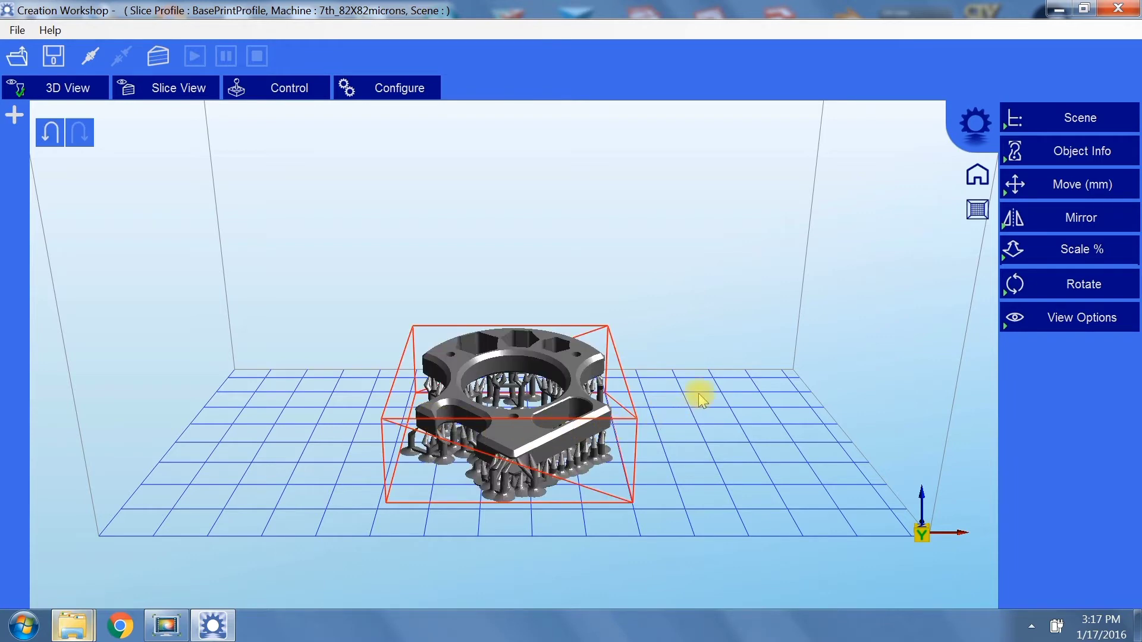
# Orbit the view and drop the knuckle model onto the build plate from the Move (mm) panel.
pyautogui.moveTo(696, 390); pyautogui.dragTo(619, 400)
pyautogui.moveTo(570, 389); pyautogui.dragTo(716, 390)
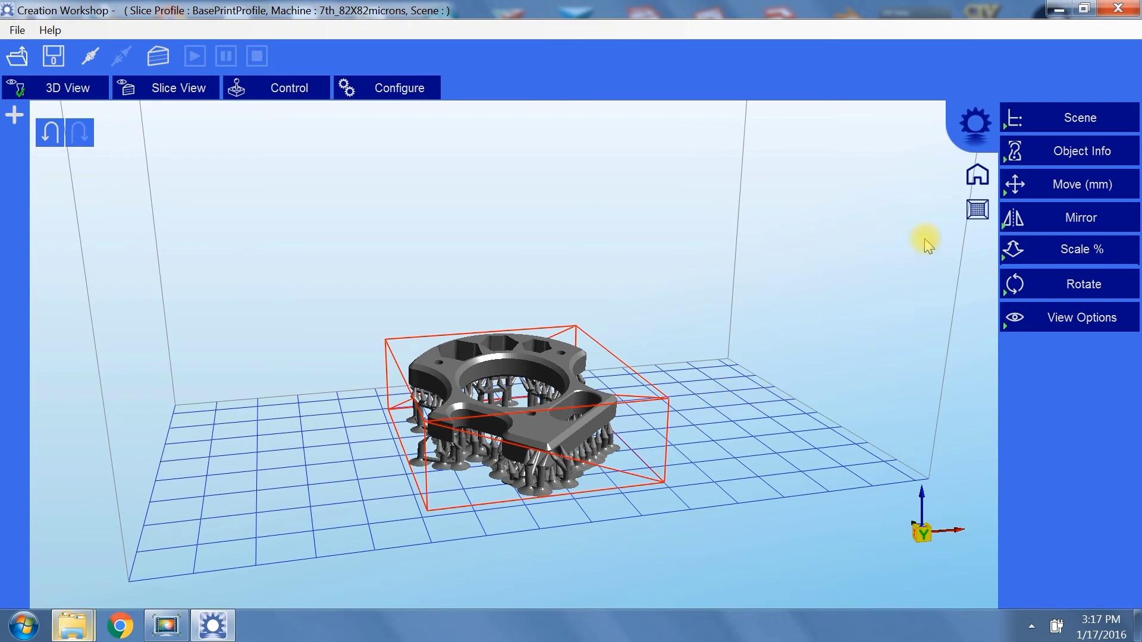
pyautogui.click(1034, 188)
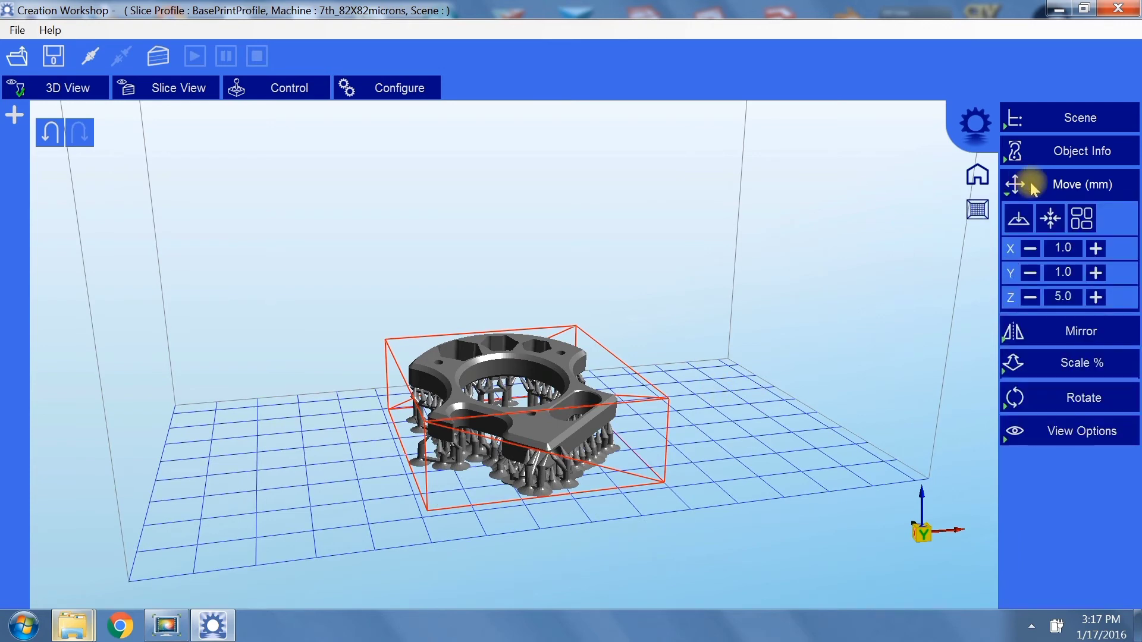
pyautogui.click(1023, 216)
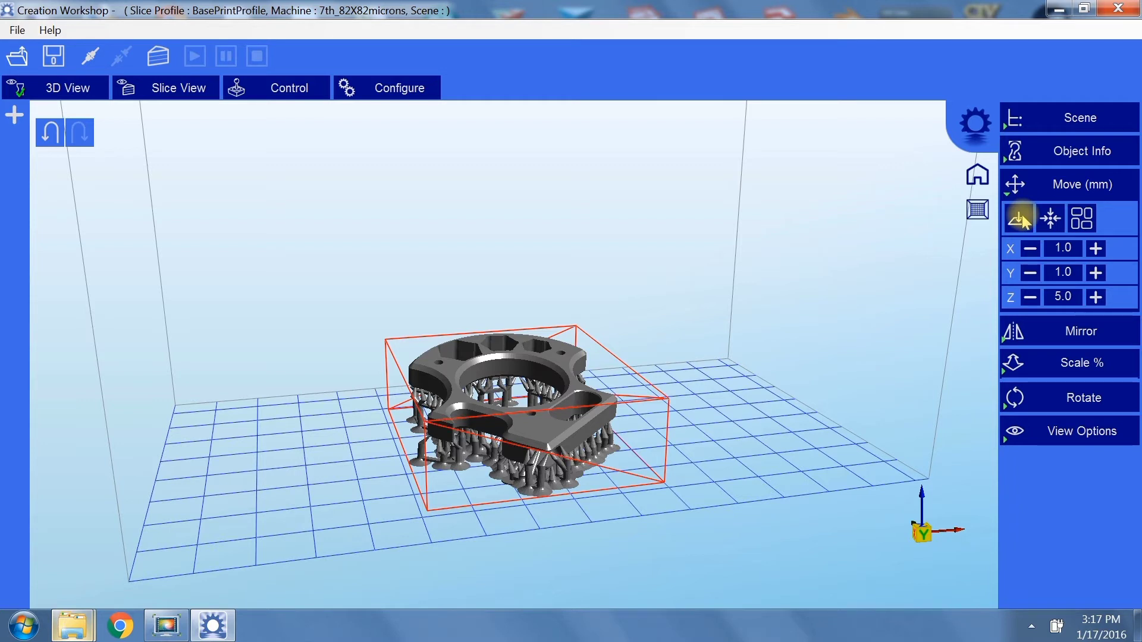
pyautogui.click(1015, 188)
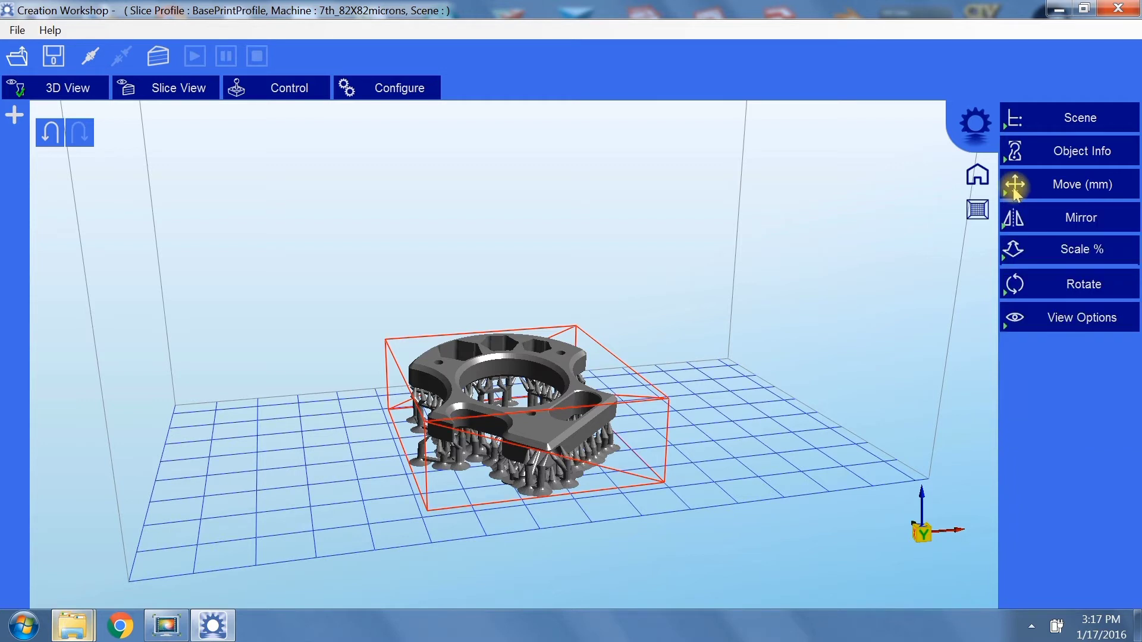
# Check the Mirror, Scale % and Rotate panels, leaving the model at 100% scale unrotated.
pyautogui.click(1024, 217)
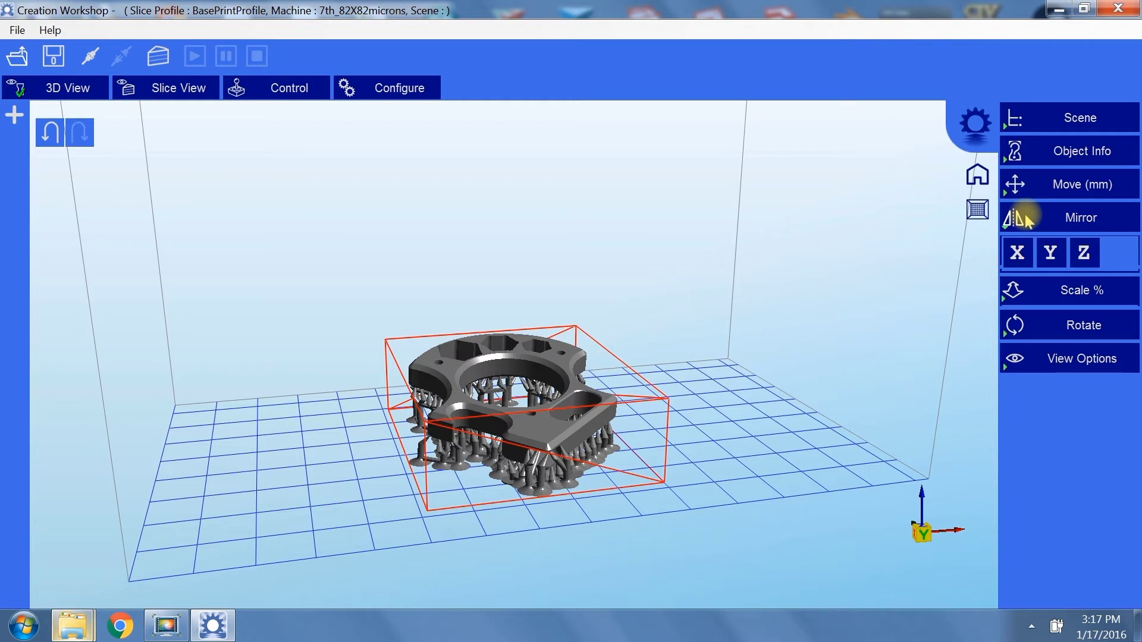
pyautogui.click(1022, 215)
pyautogui.click(1022, 251)
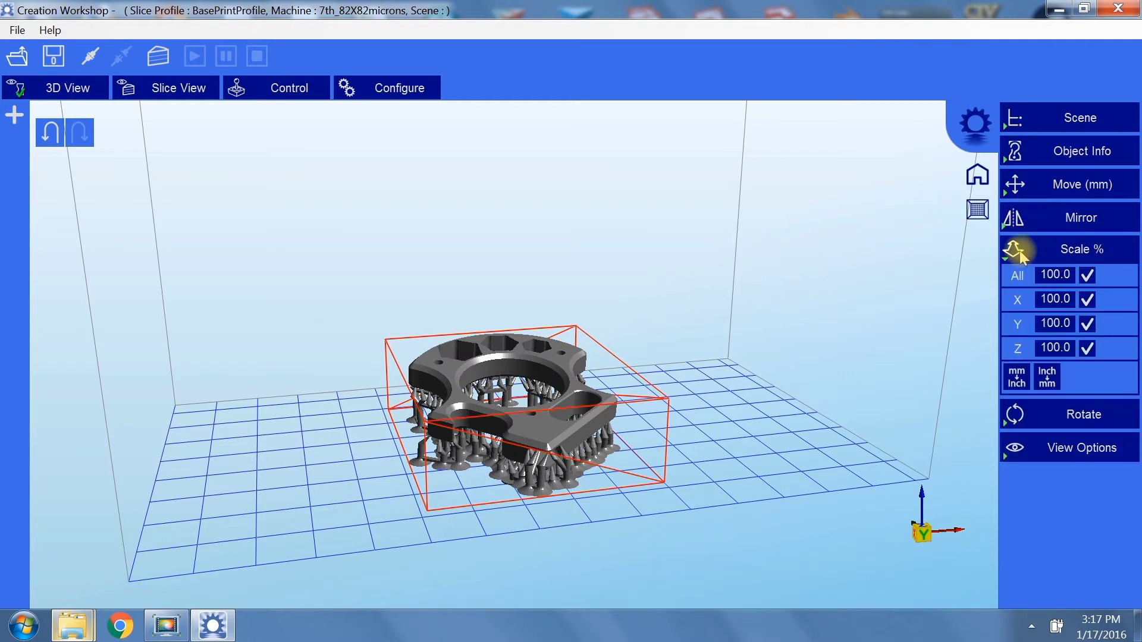
pyautogui.click(1022, 253)
pyautogui.click(1023, 291)
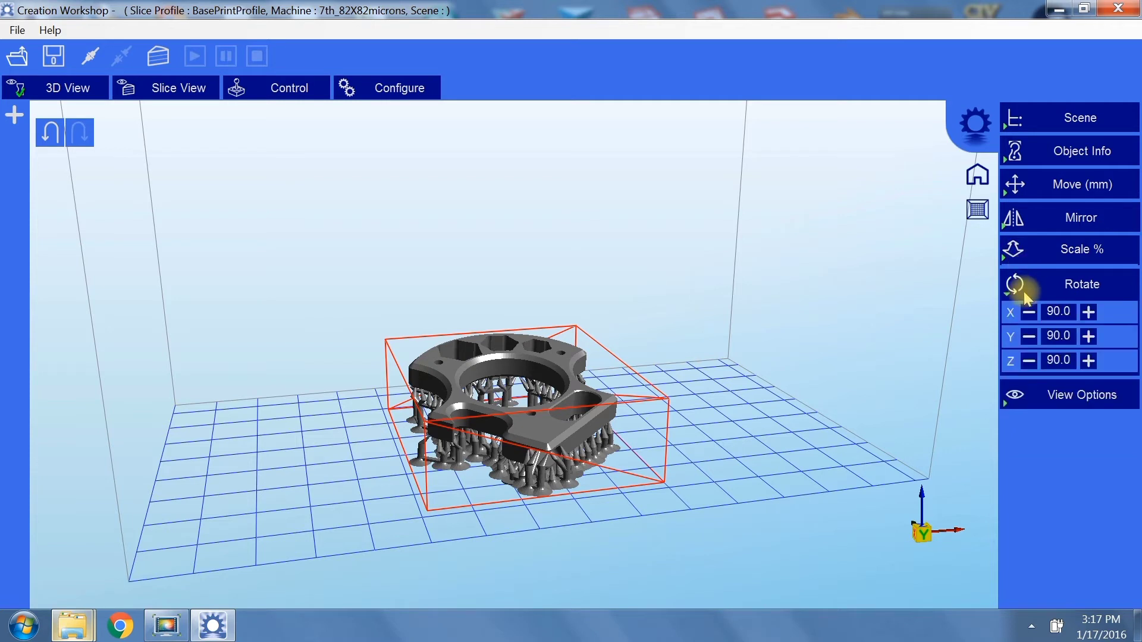
pyautogui.click(1025, 292)
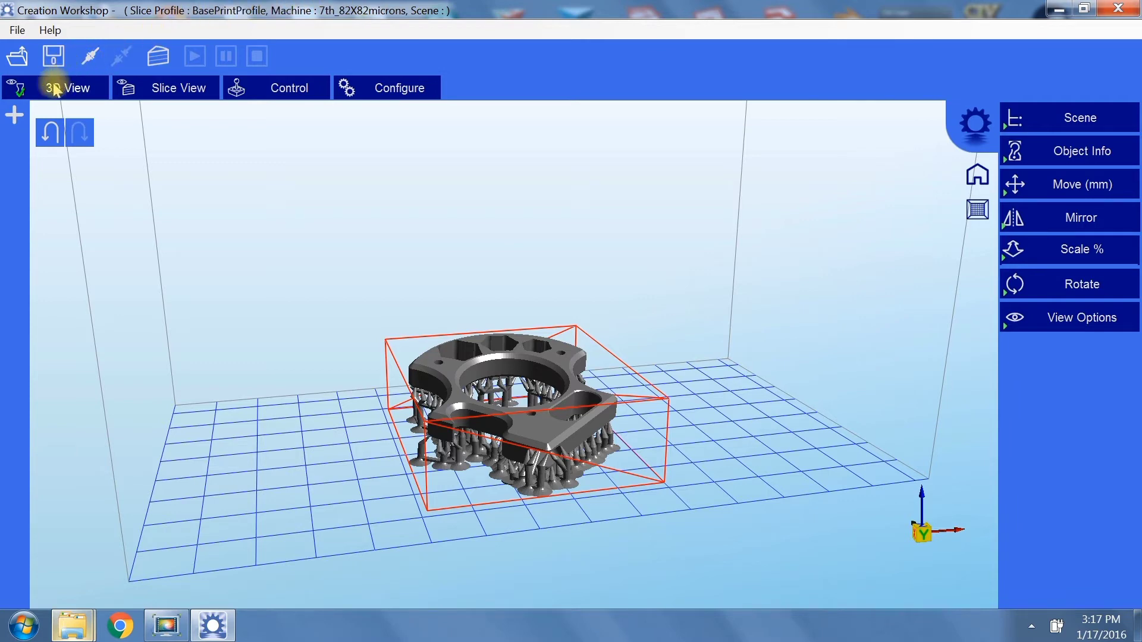
# Add a yellow support base plate beneath the knuckle's tree supports and inspect it.
pyautogui.click(14, 116)
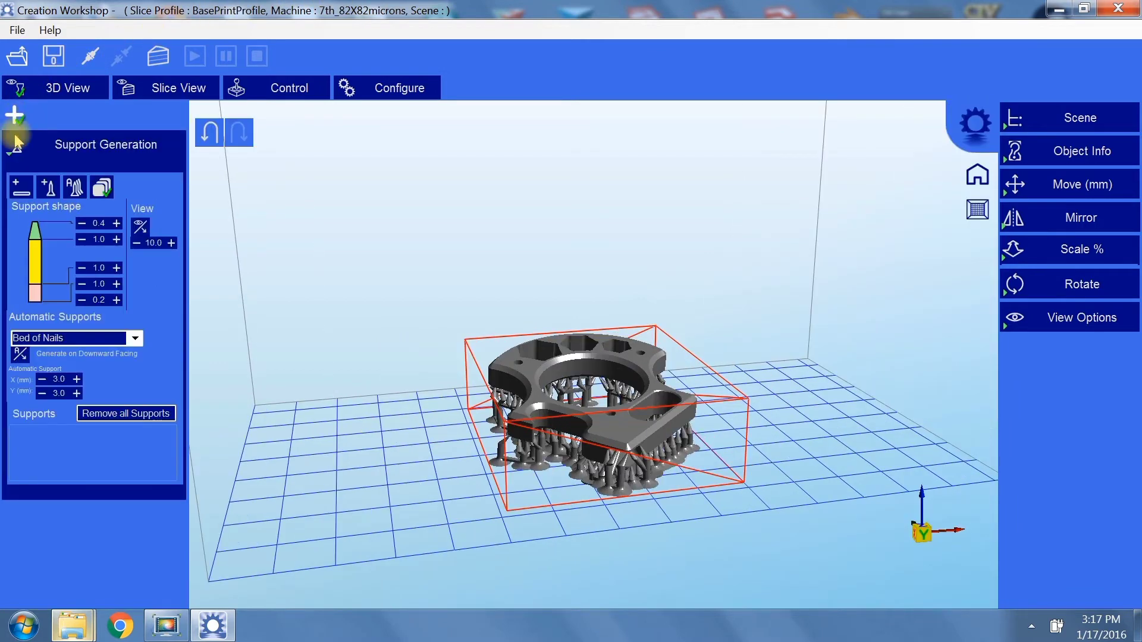
pyautogui.click(20, 189)
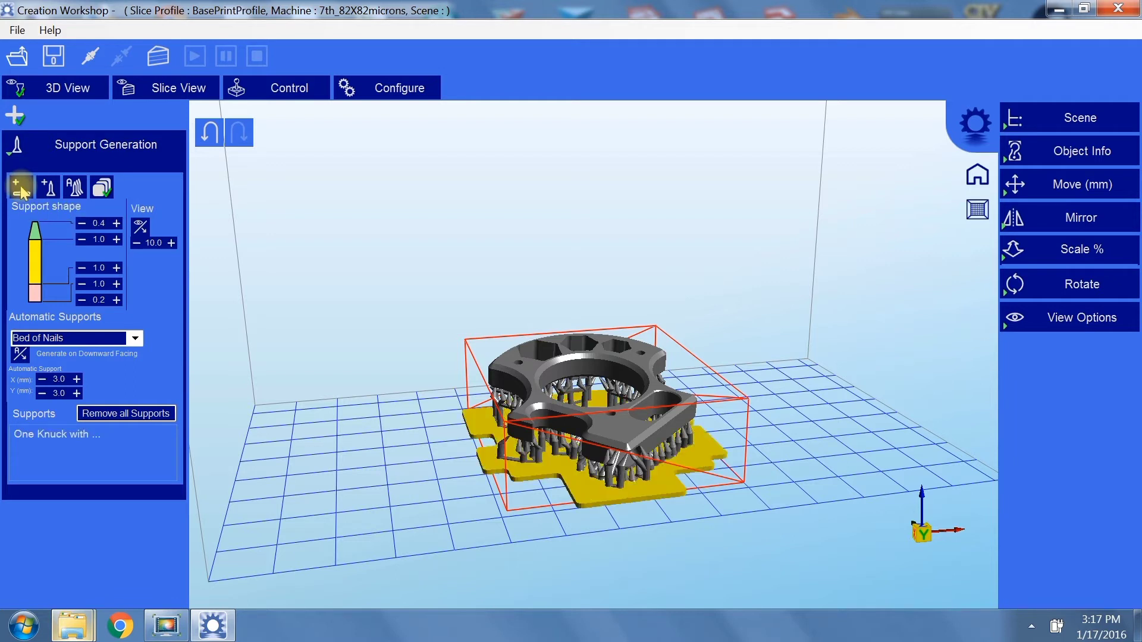
pyautogui.moveTo(391, 374); pyautogui.dragTo(259, 324)
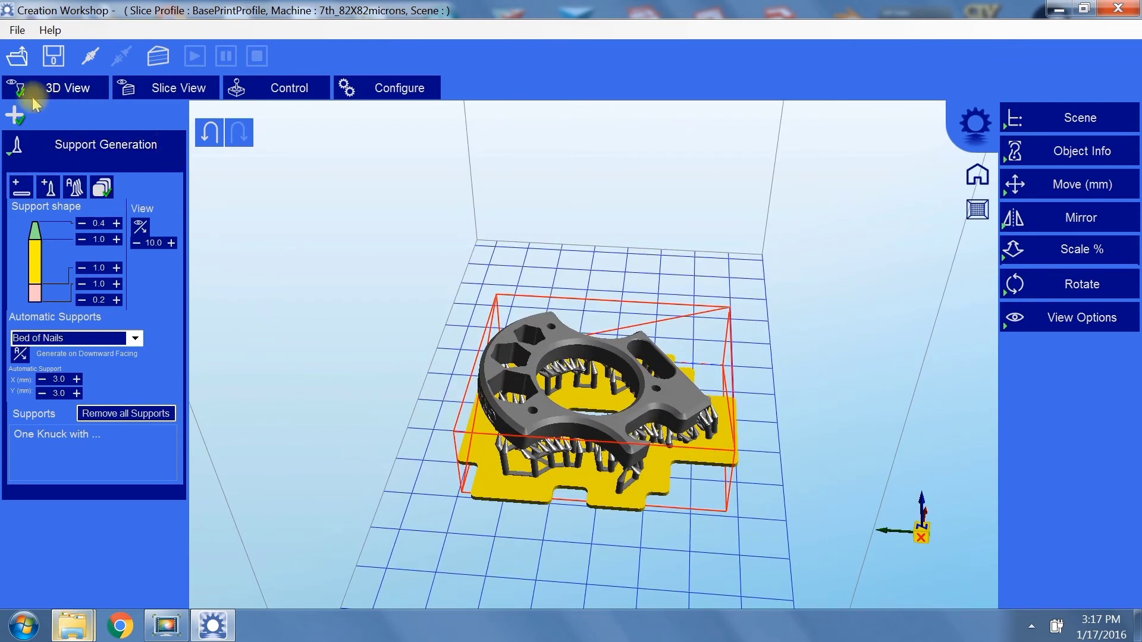
pyautogui.click(15, 114)
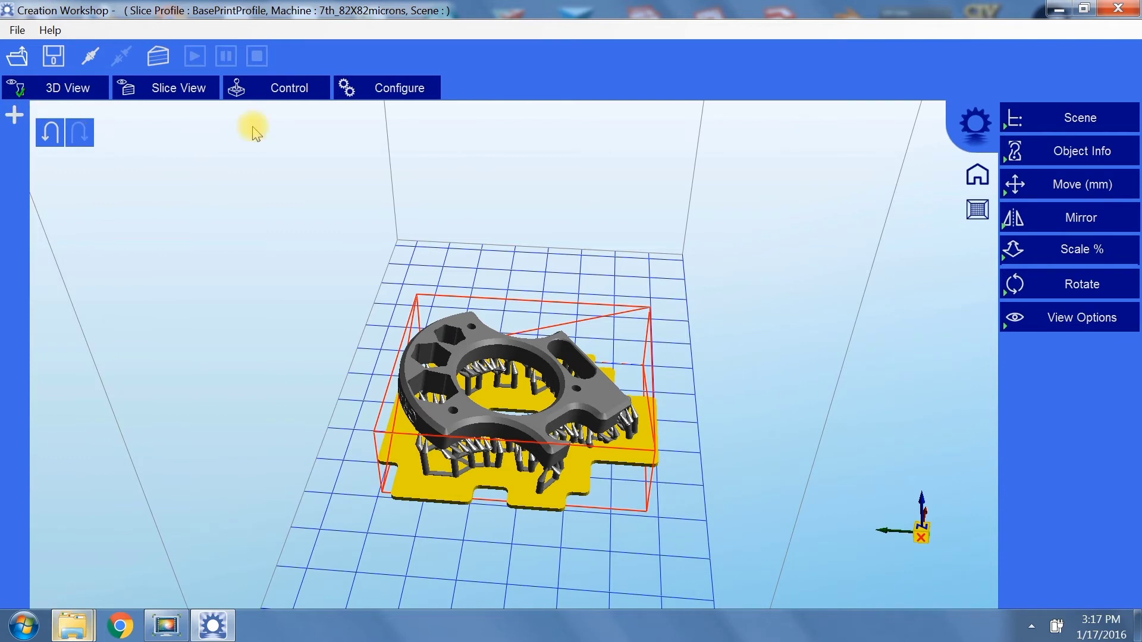
# Review the slicing profile's slice thickness, exposure, bottom exposure and 15 bottom layers settings.
pyautogui.click(373, 99)
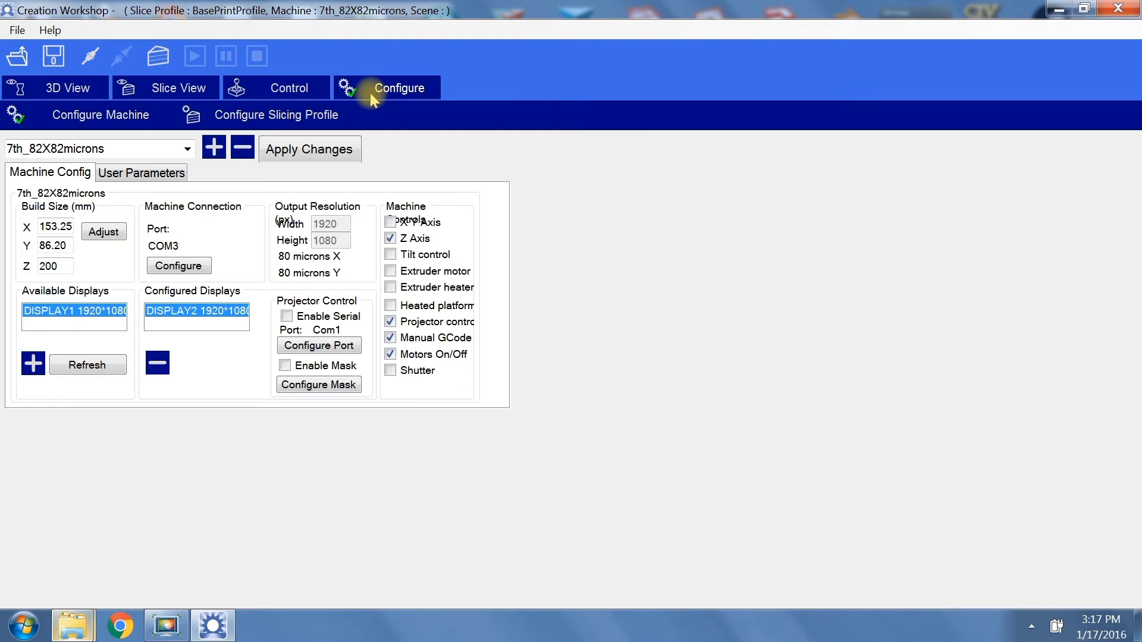
pyautogui.click(218, 113)
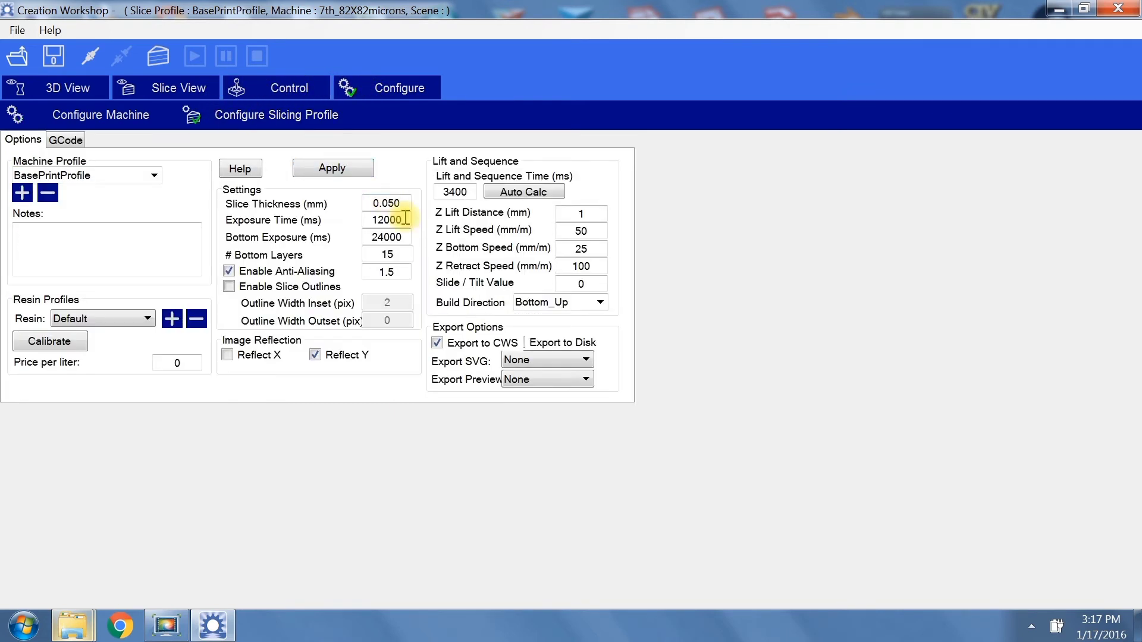
pyautogui.moveTo(389, 203); pyautogui.dragTo(409, 206)
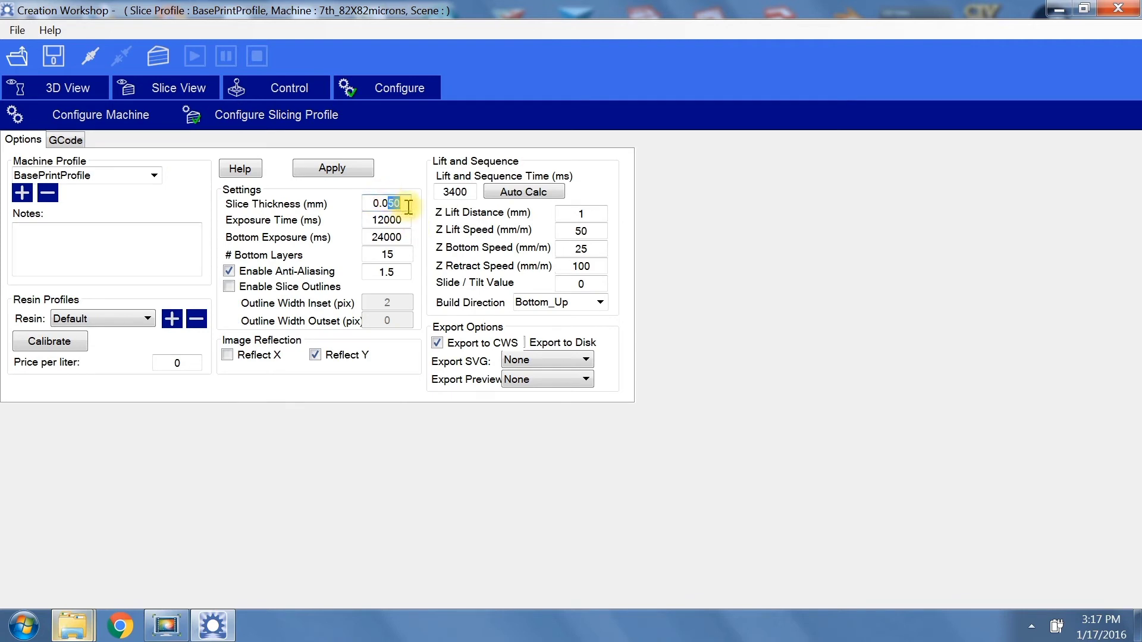
pyautogui.click(410, 206)
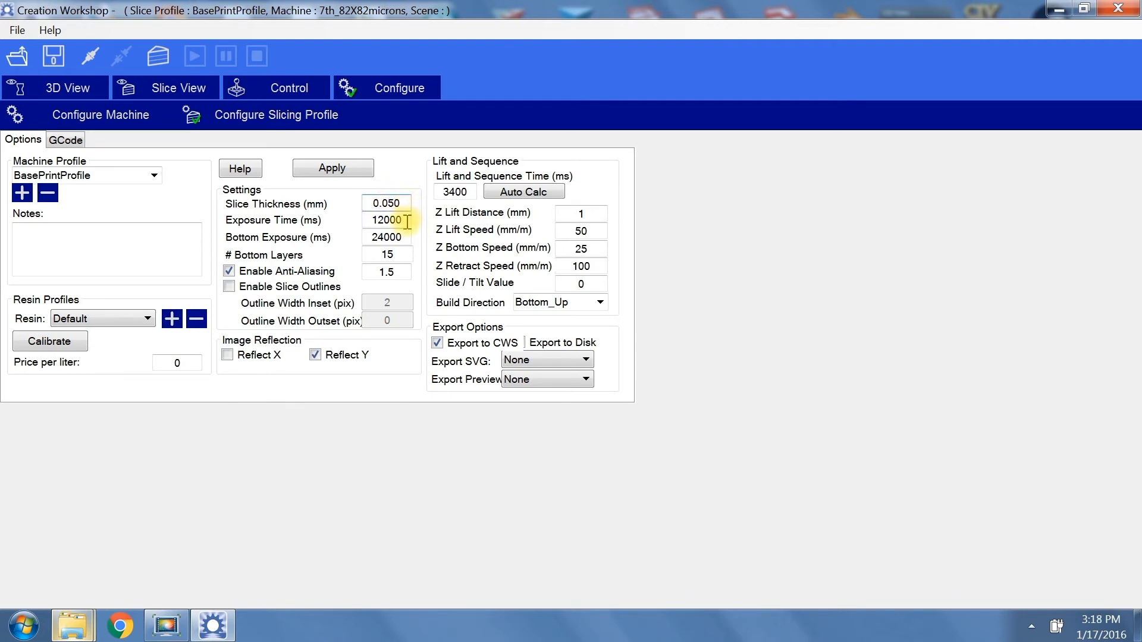
pyautogui.click(408, 220)
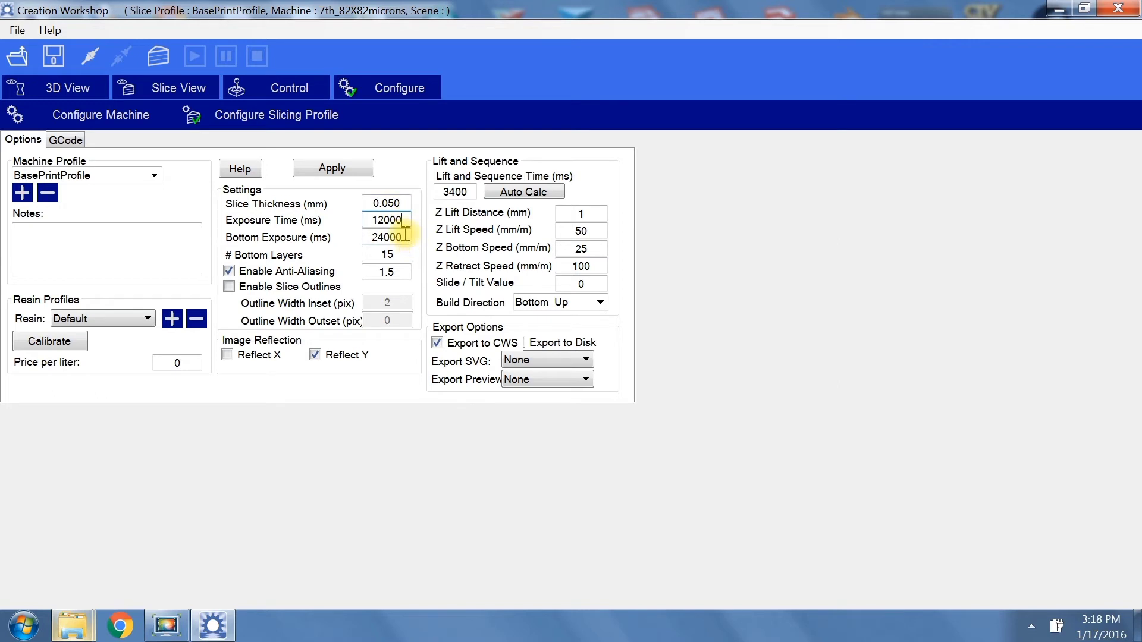
pyautogui.click(405, 235)
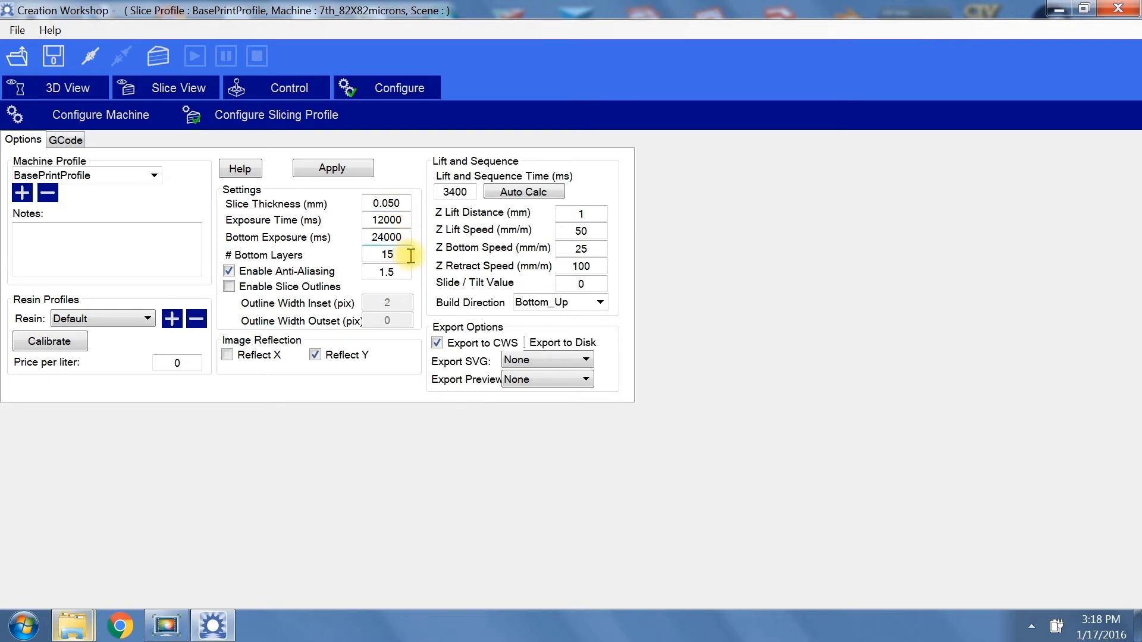
pyautogui.click(412, 255)
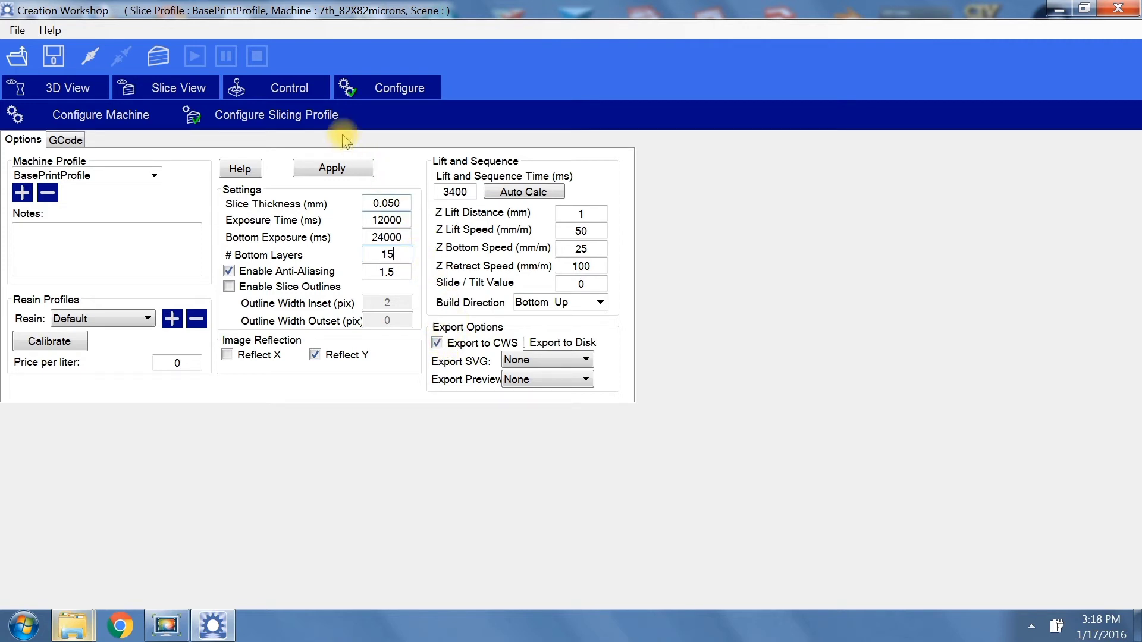
# Browse the Start, Pre-Slice, Lift and End G-code sections, then view the machine configuration.
pyautogui.click(69, 140)
pyautogui.click(21, 187)
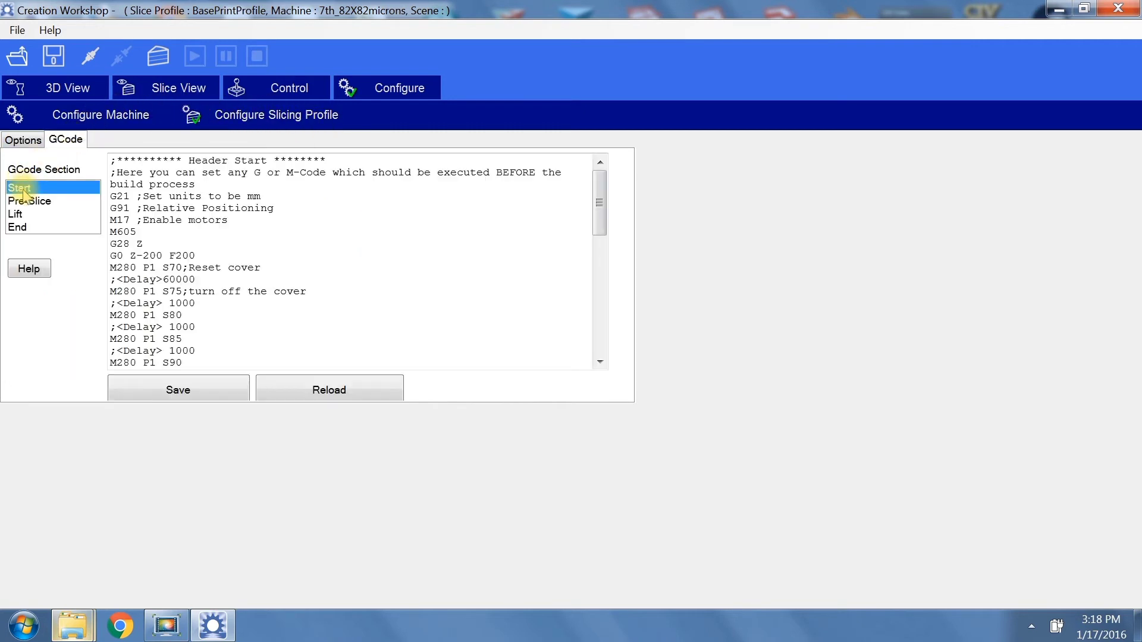
pyautogui.click(25, 204)
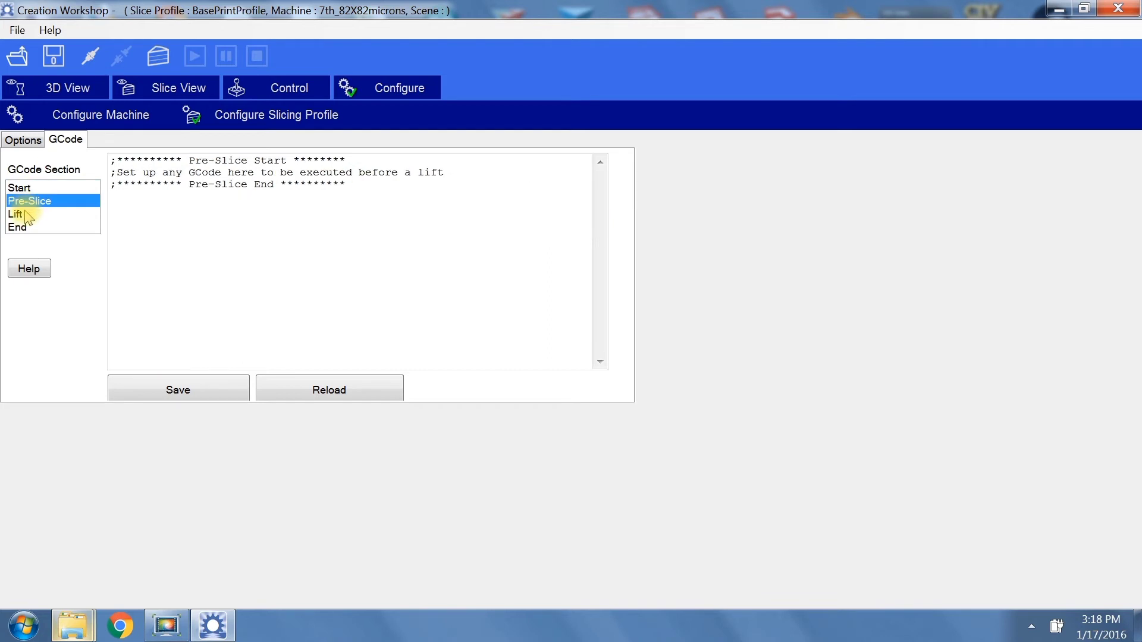
pyautogui.click(20, 215)
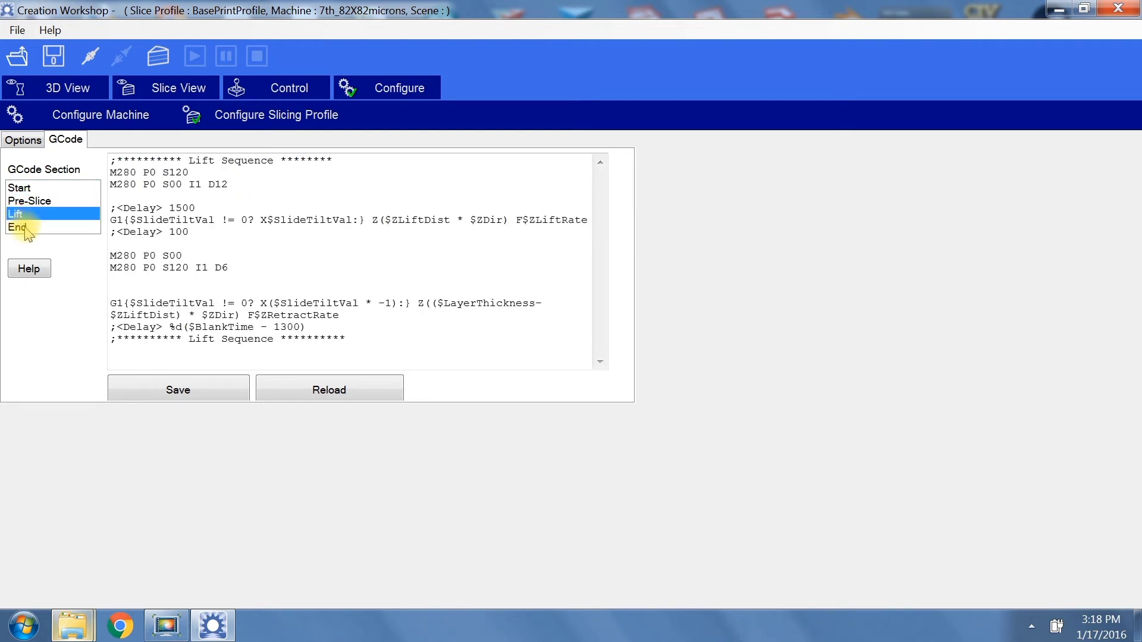
pyautogui.click(19, 228)
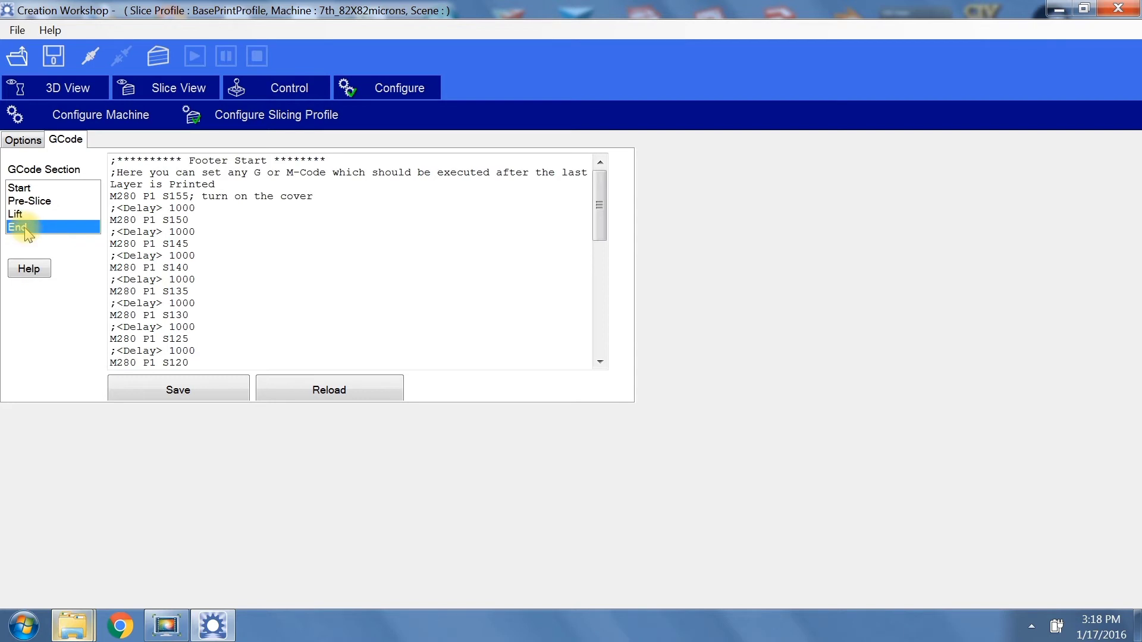
pyautogui.click(55, 123)
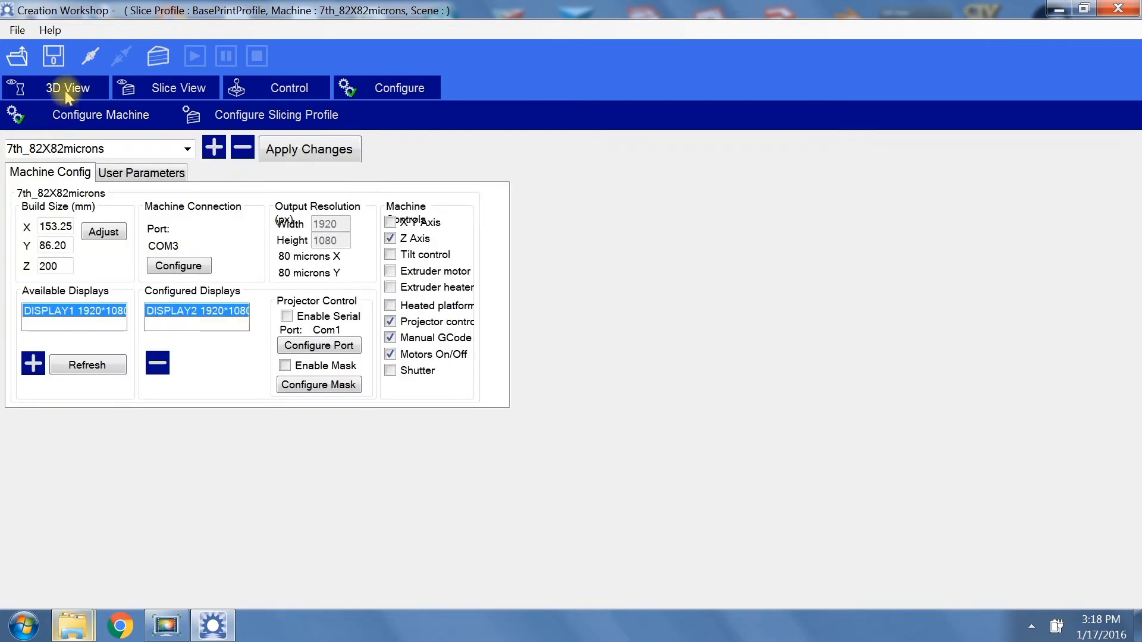
pyautogui.click(67, 95)
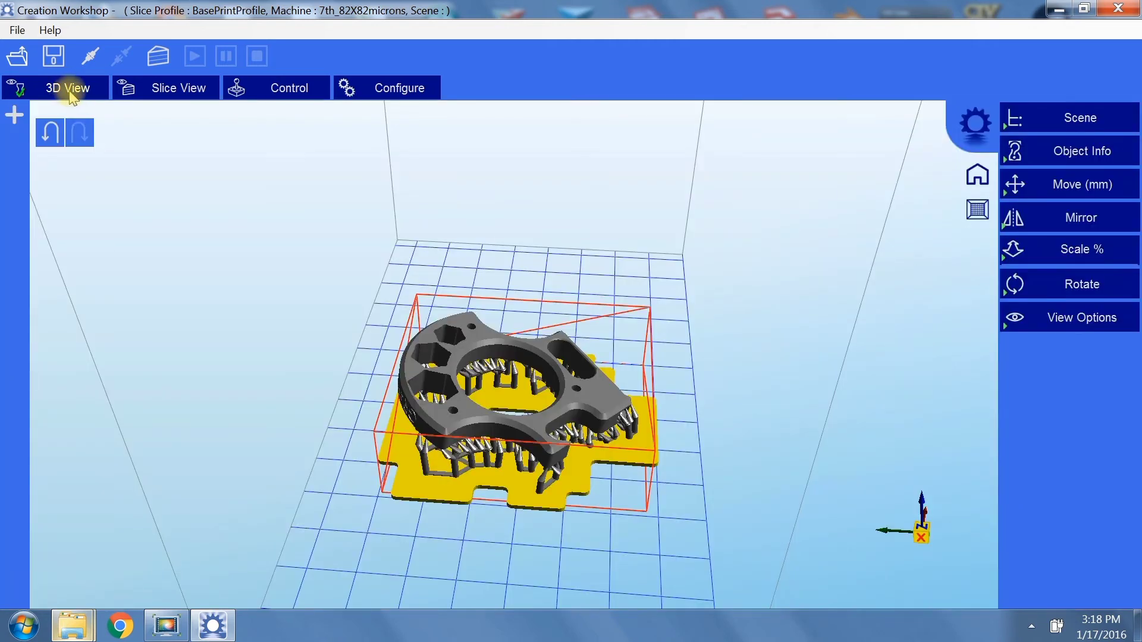
# Save the scene as 'One Finger Knuck' in the Garage Science > CreationWorkshop folder.
pyautogui.click(54, 60)
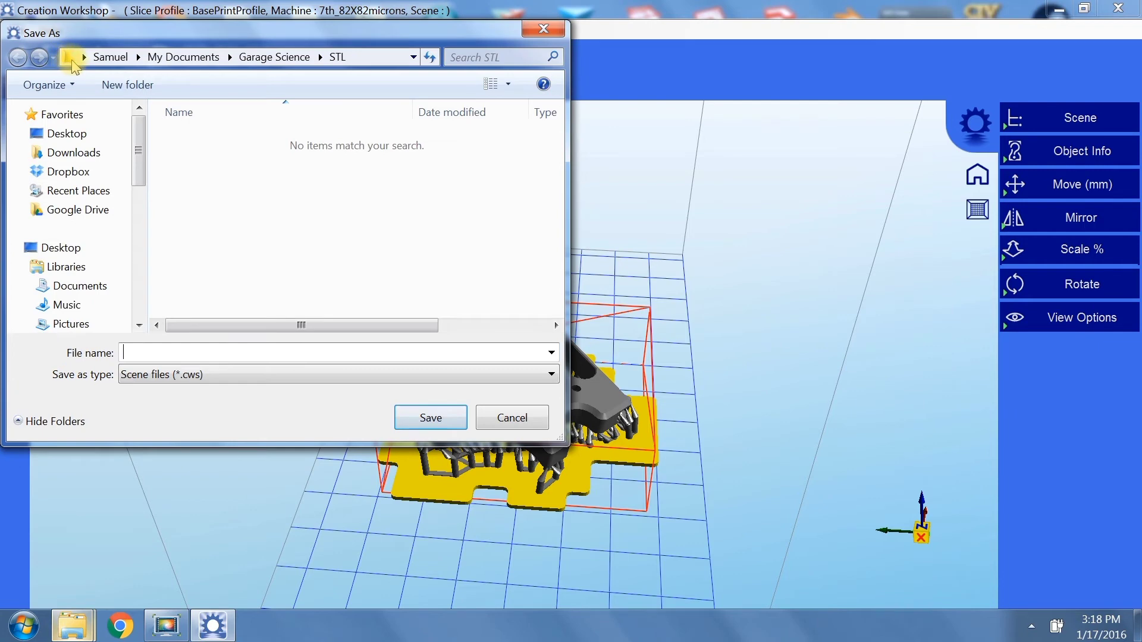
pyautogui.click(263, 57)
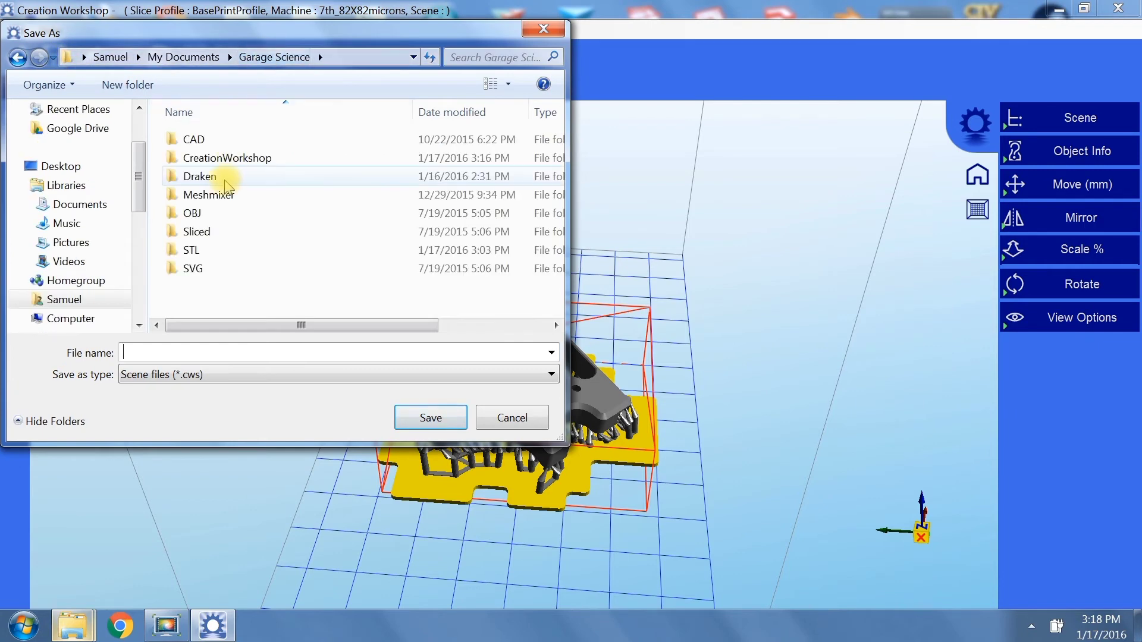
pyautogui.doubleClick(224, 156)
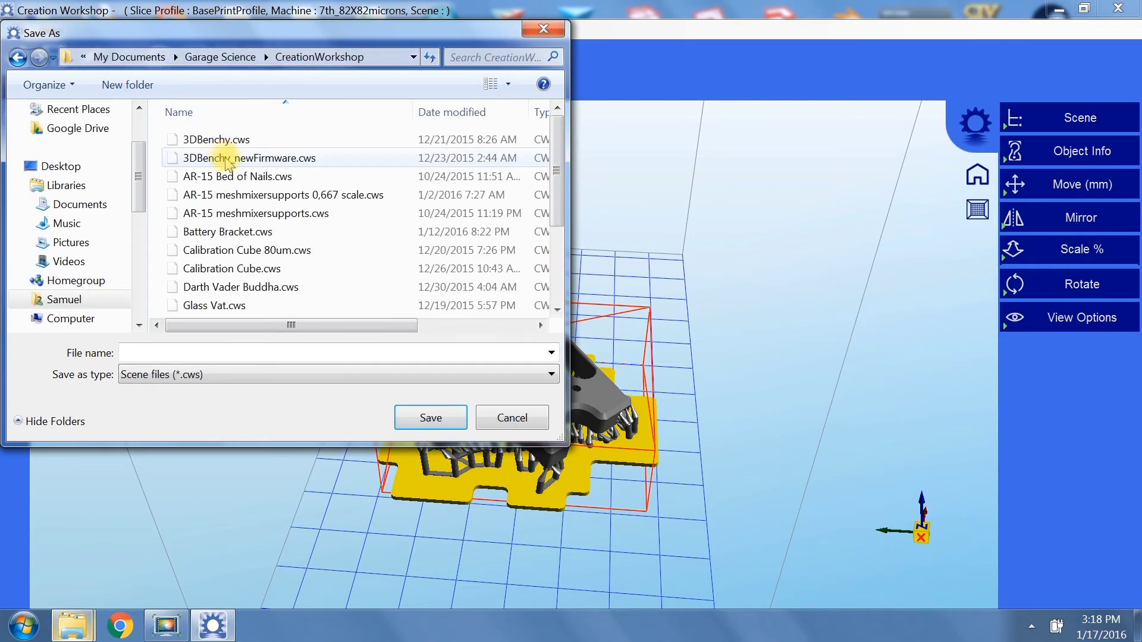
pyautogui.click(231, 354)
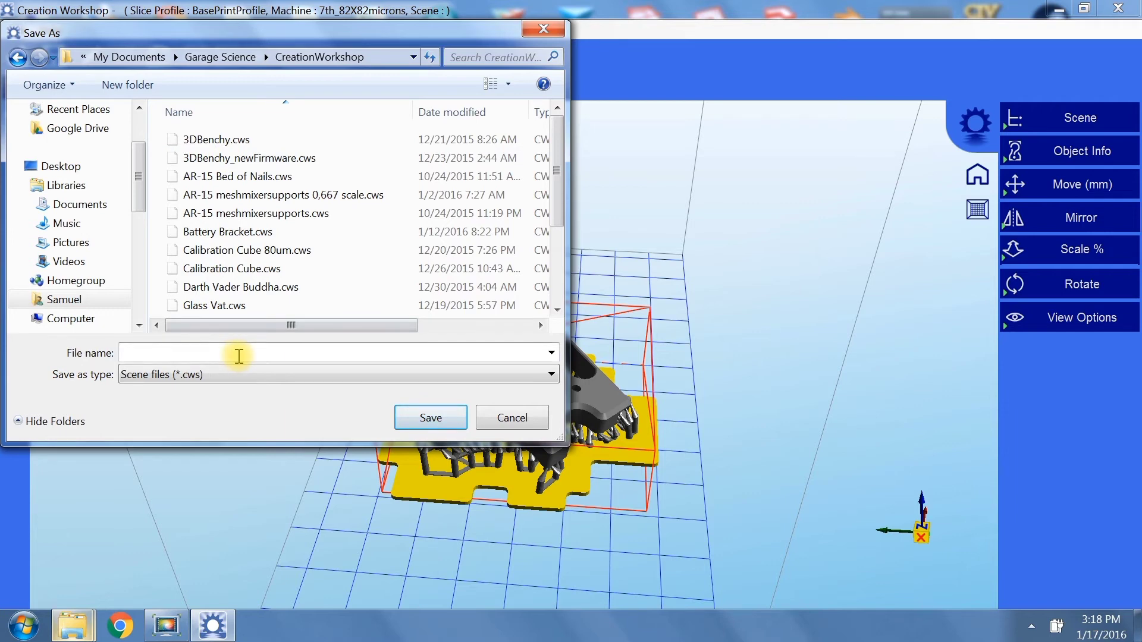
pyautogui.write('One')
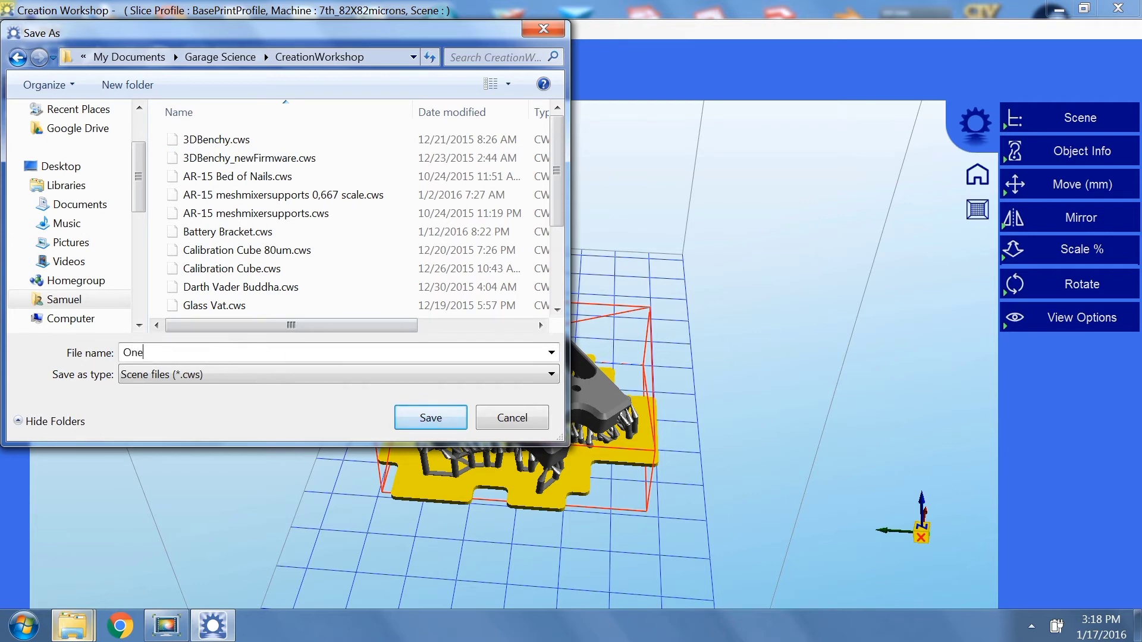
pyautogui.write(' Knuck')
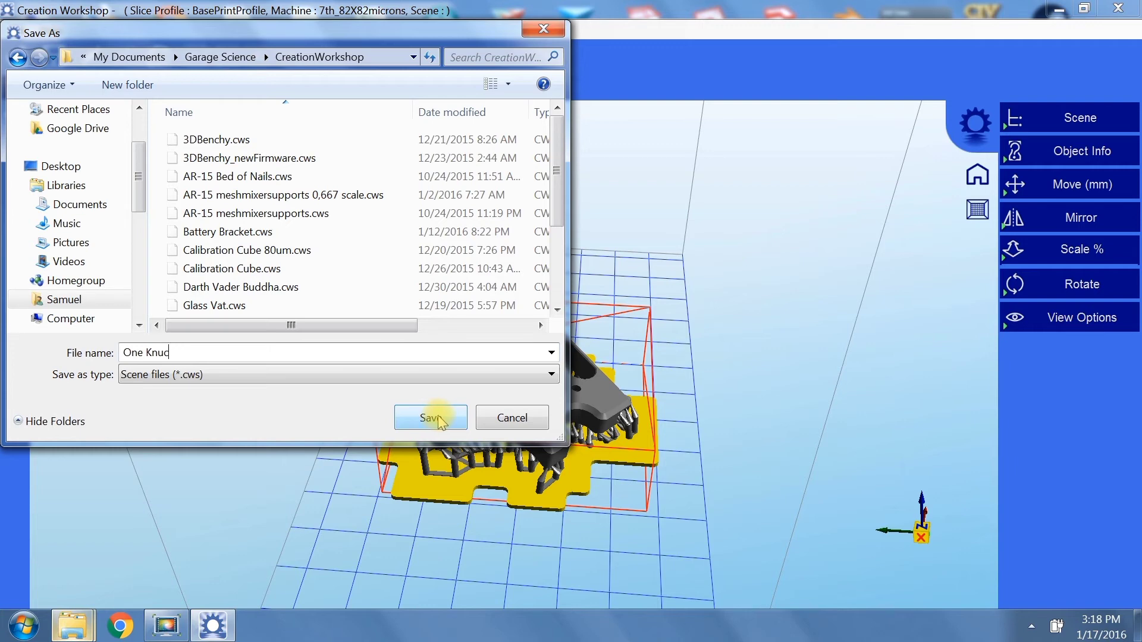
pyautogui.press('BackSpace')
pyautogui.press('BackSpace')
pyautogui.write('Finger')
pyautogui.click(440, 421)
pyautogui.write('Knuck')
pyautogui.click(439, 418)
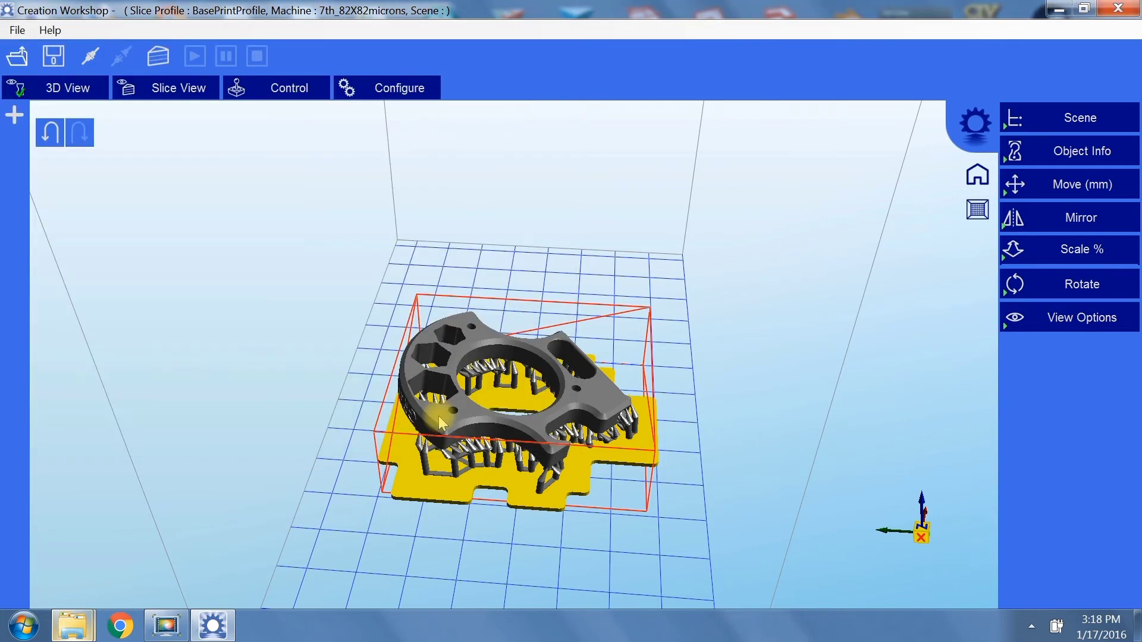
# Slice the scene with BasePrintProfile, yielding an estimated build time of 01:39:33.
pyautogui.moveTo(427, 341); pyautogui.dragTo(375, 349)
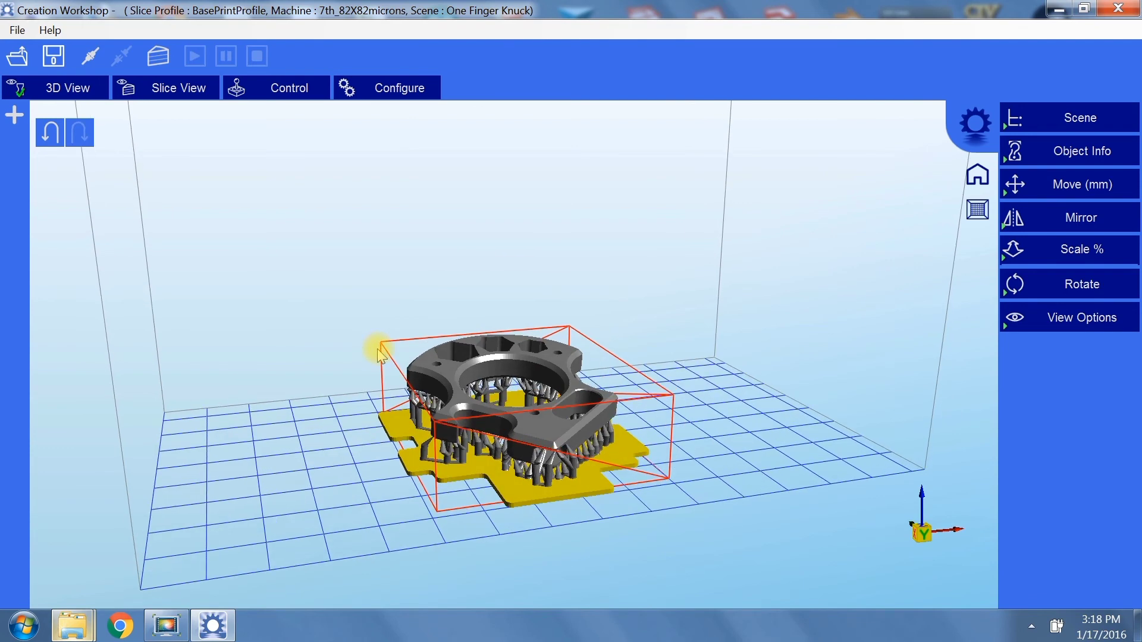
pyautogui.click(156, 55)
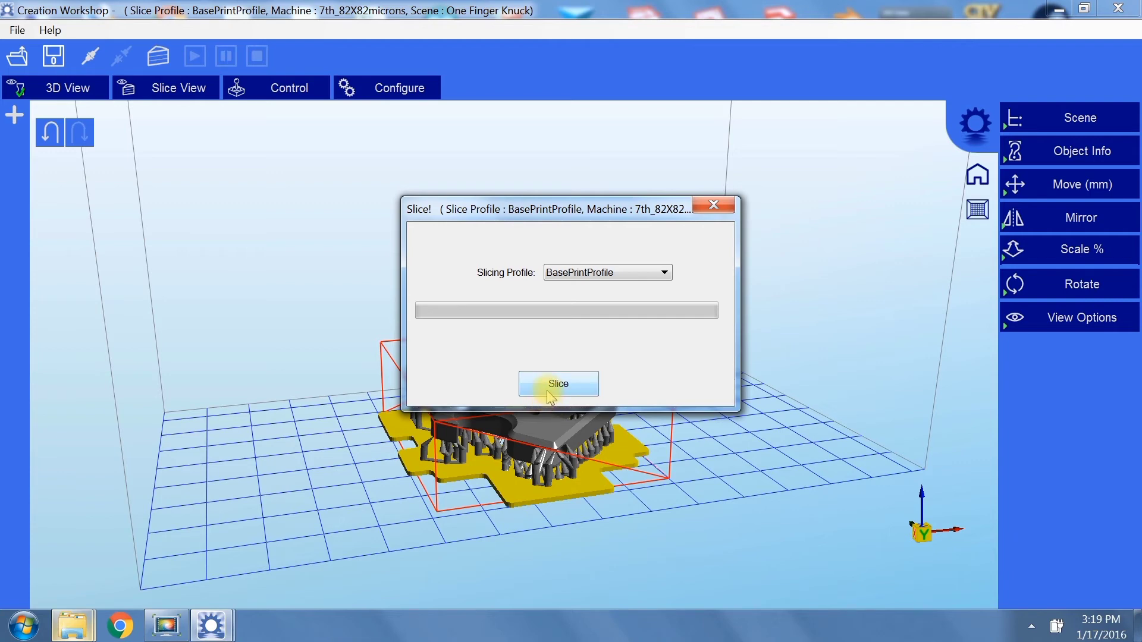
pyautogui.click(550, 395)
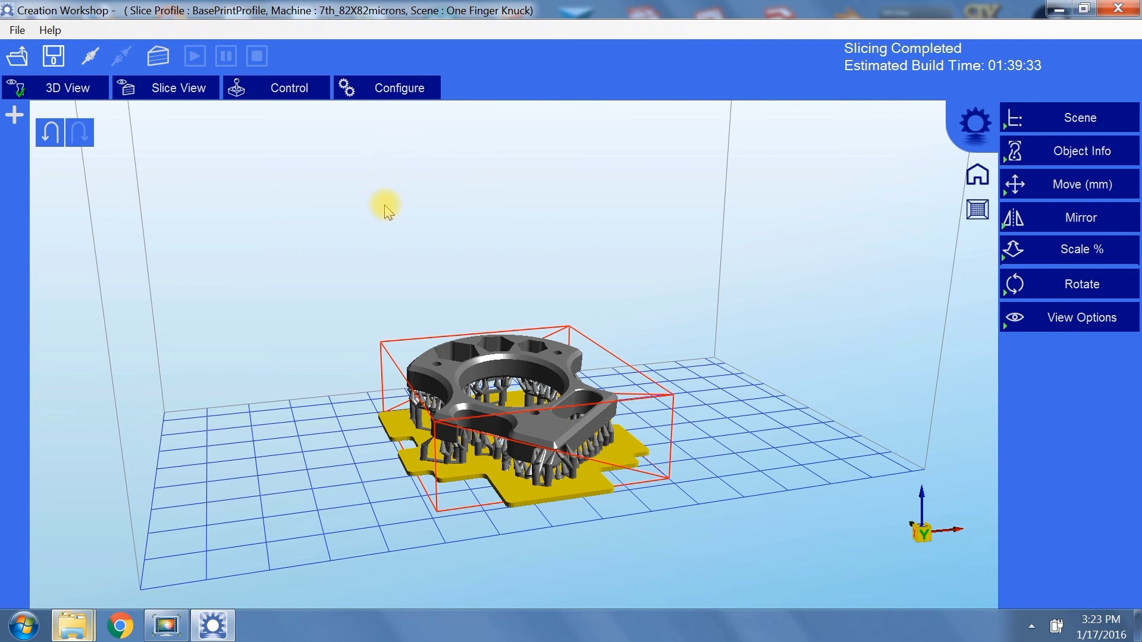
# Switch to Slice View and scroll through the generated G-code listing.
pyautogui.moveTo(517, 294)
pyautogui.mouseDown()
pyautogui.moveTo(423, 283)
pyautogui.moveTo(538, 291)
pyautogui.moveTo(504, 301)
pyautogui.mouseUp()
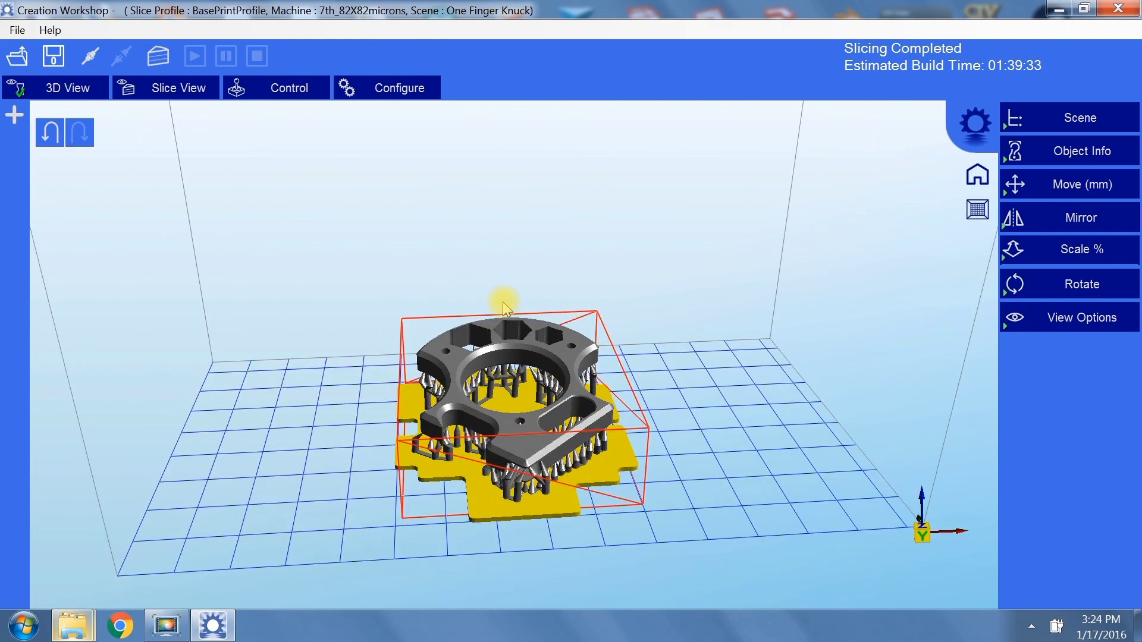
pyautogui.click(192, 88)
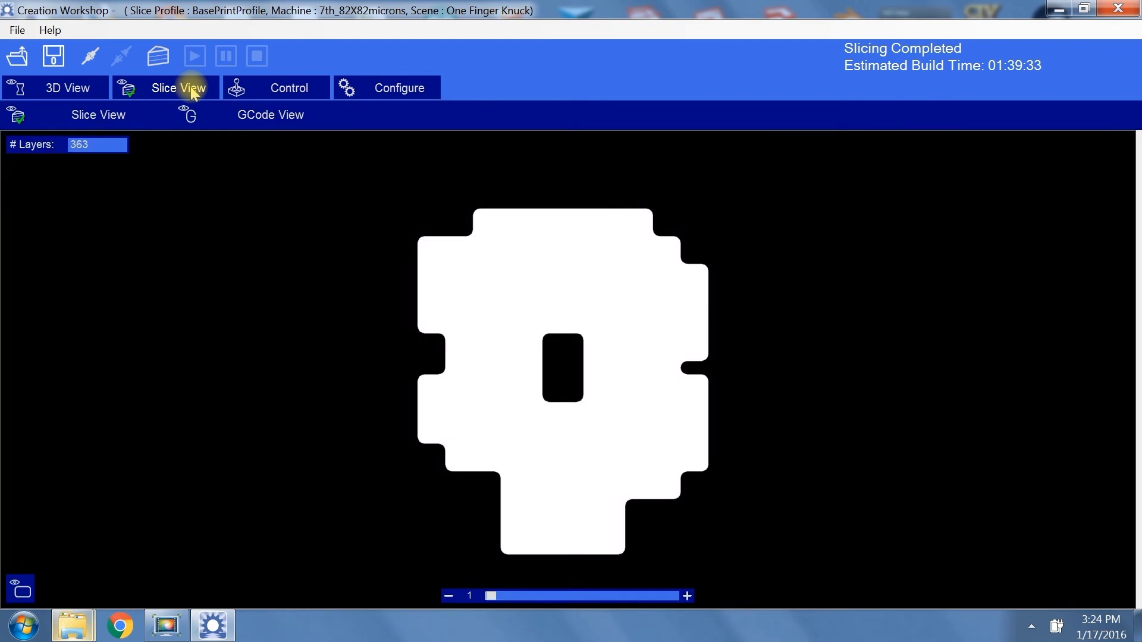
pyautogui.click(246, 119)
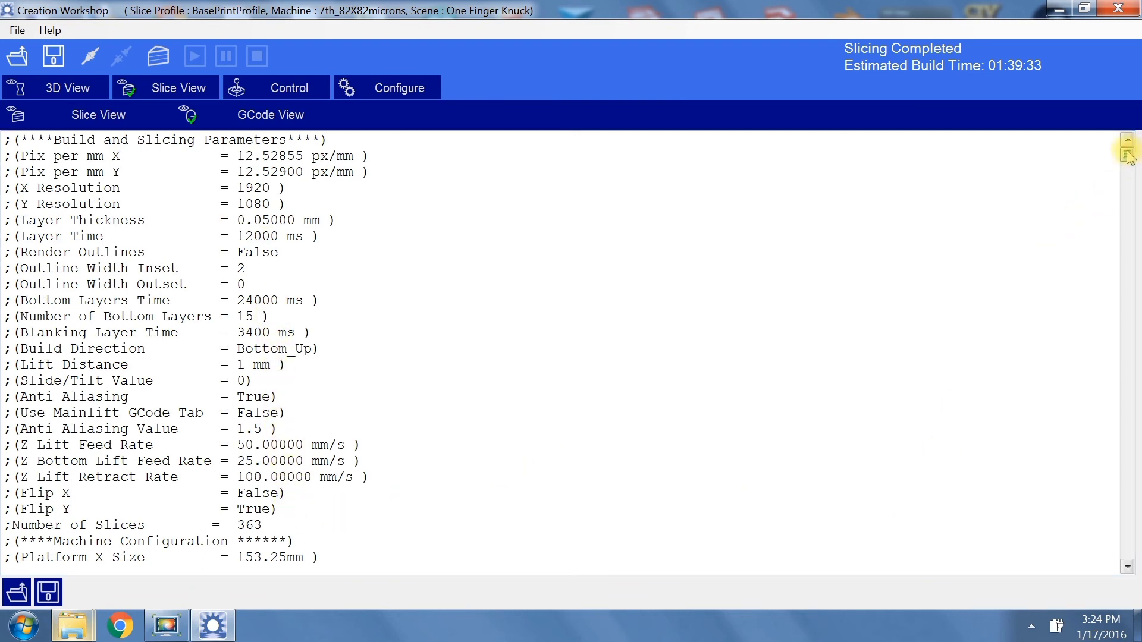
pyautogui.moveTo(1127, 154); pyautogui.dragTo(1127, 212)
pyautogui.scroll(-11, 708, 308)
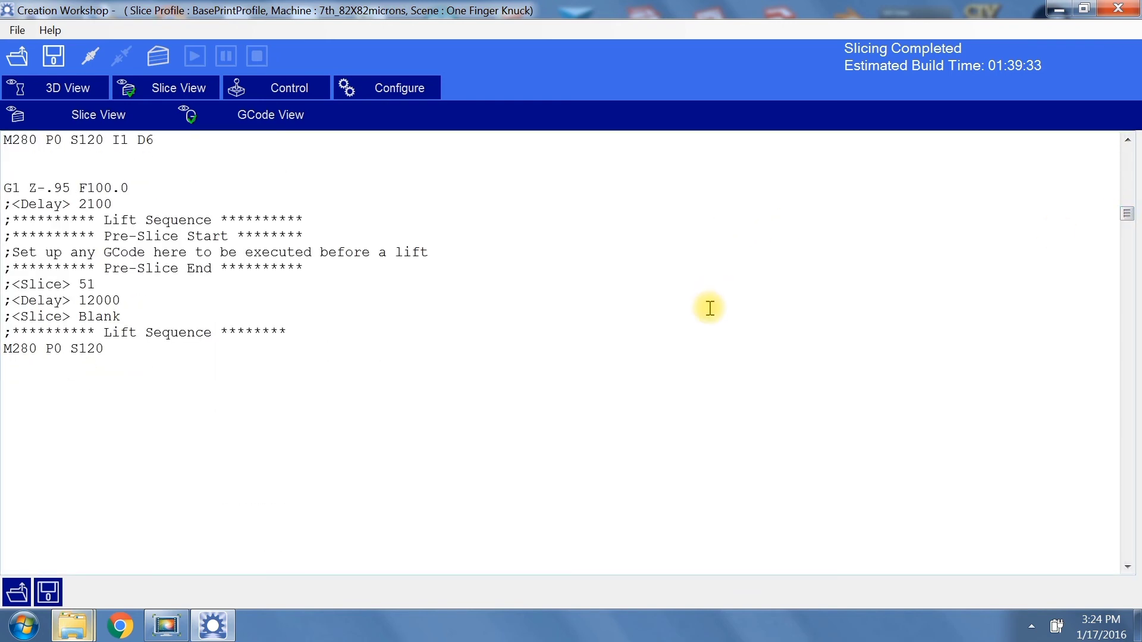
pyautogui.scroll(-16, 708, 309)
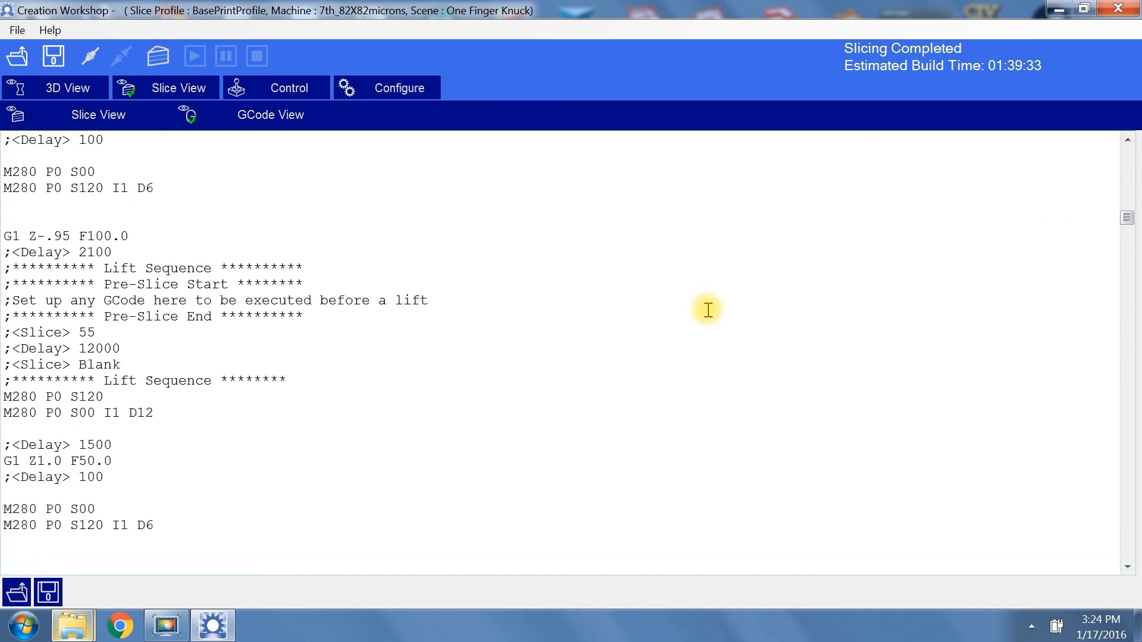
# Drag the layer slider up to layer 158 and back down through the 363 layers.
pyautogui.click(109, 115)
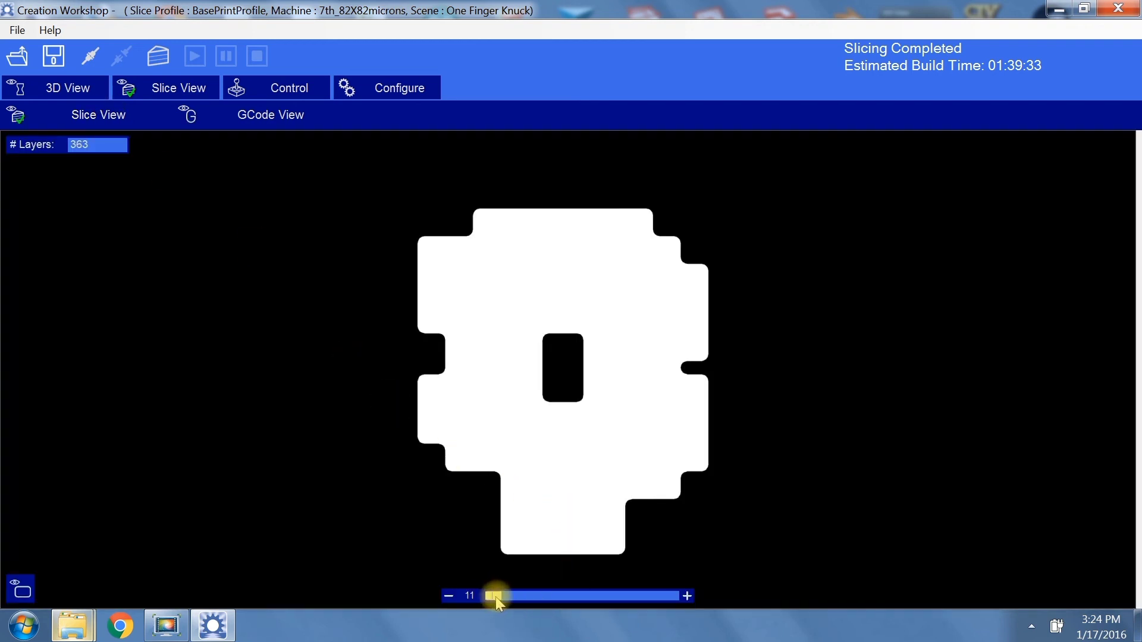
pyautogui.moveTo(494, 597); pyautogui.dragTo(725, 632)
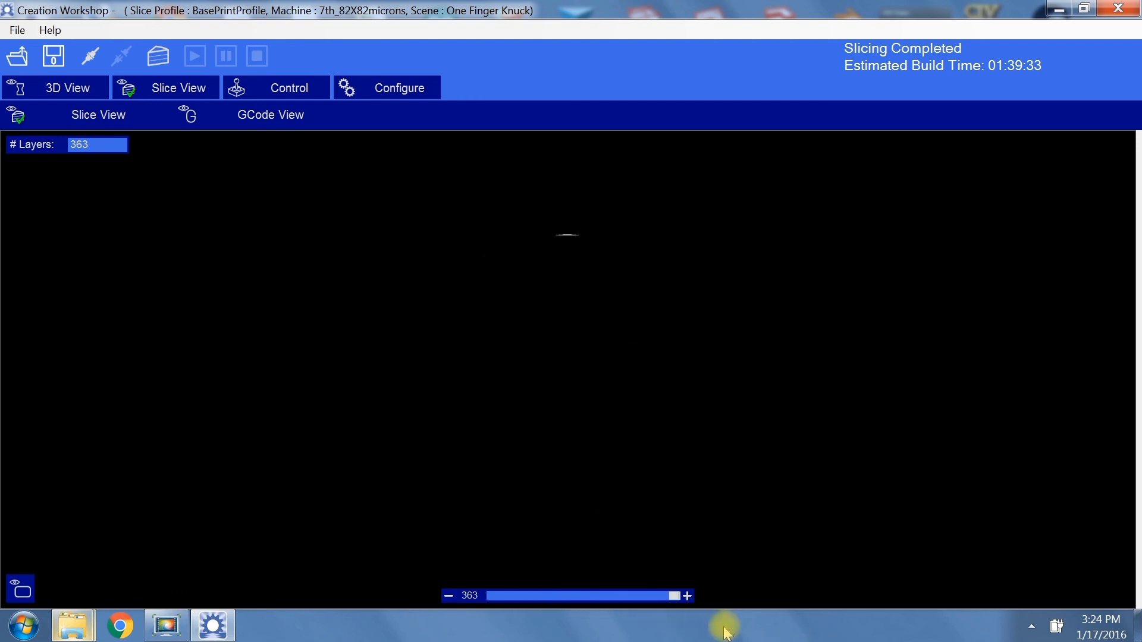
pyautogui.moveTo(658, 595); pyautogui.dragTo(467, 593)
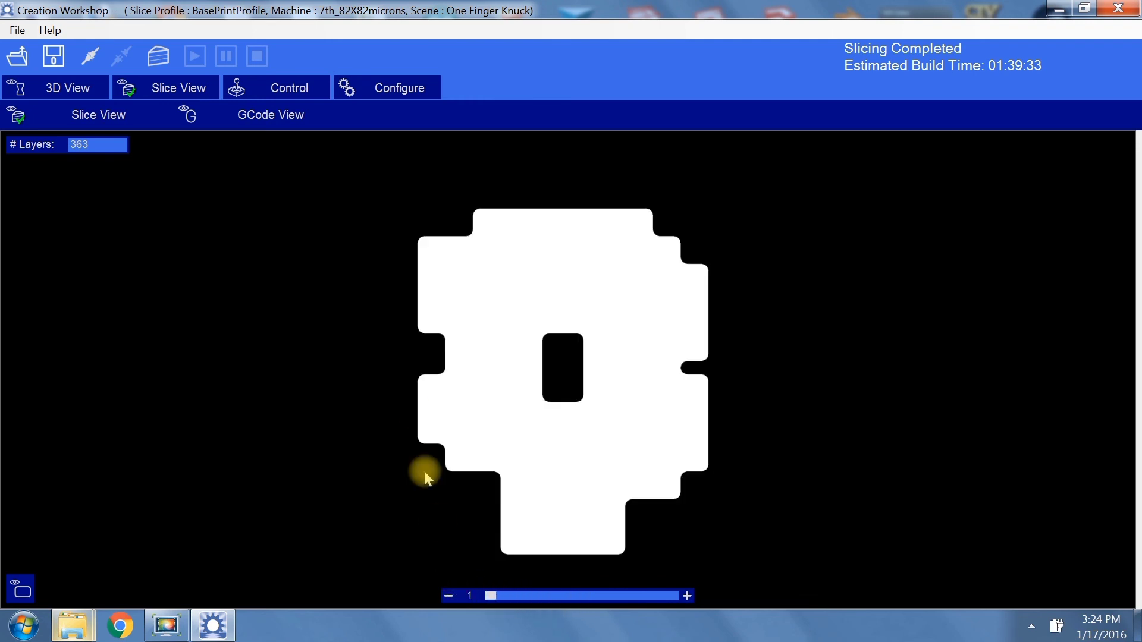
# Resave the sliced scene, replacing the existing One Finger Knuck.cws file.
pyautogui.click(78, 91)
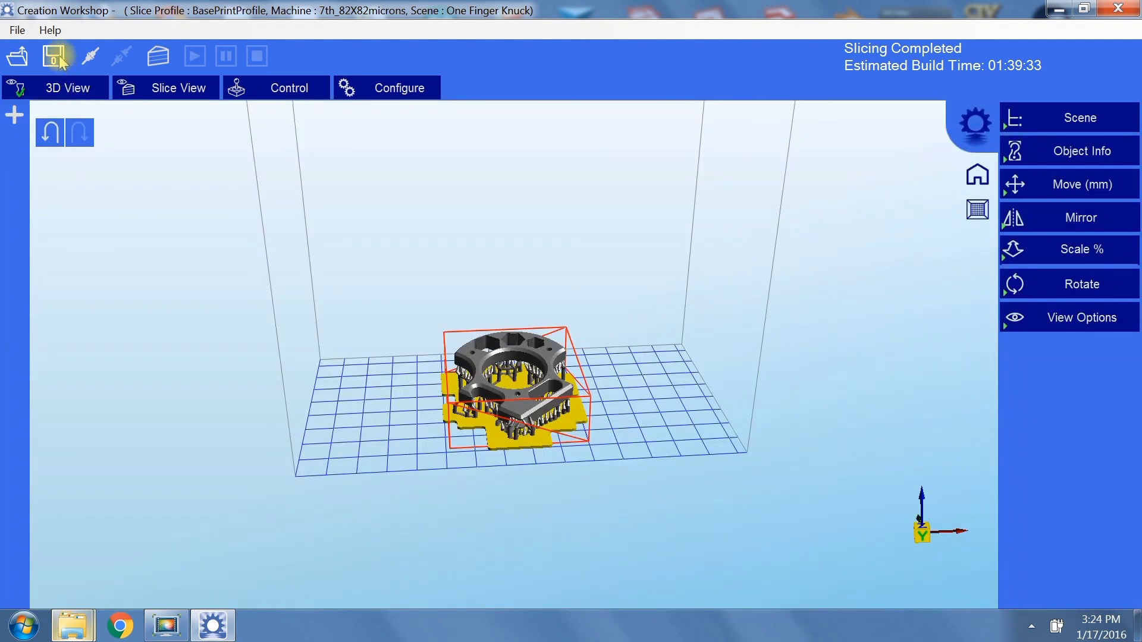
pyautogui.click(61, 60)
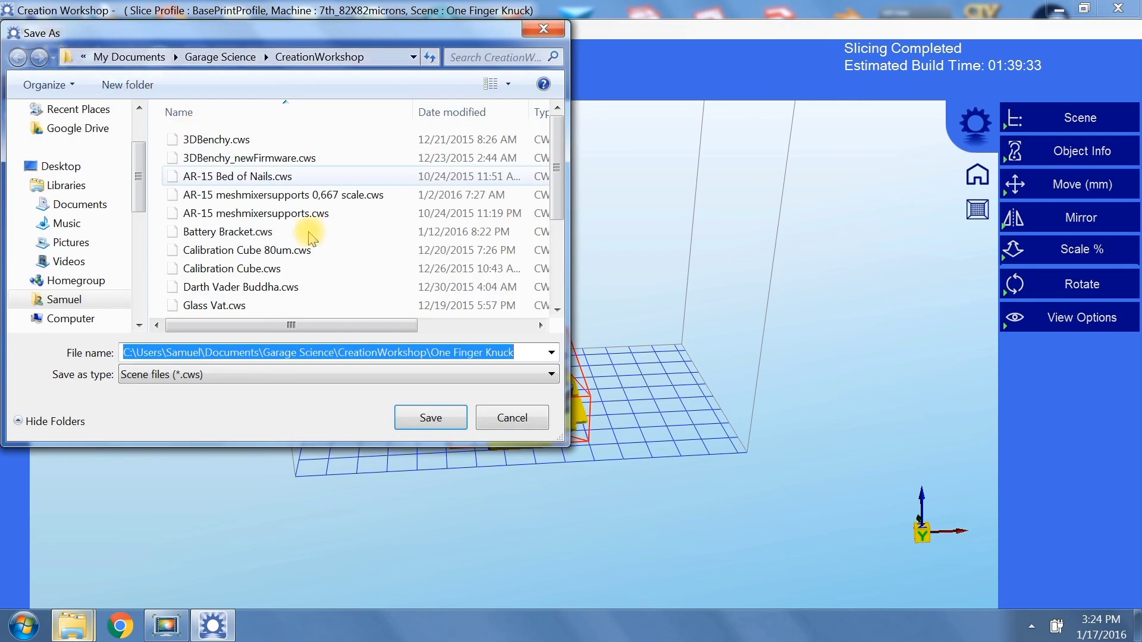
pyautogui.click(428, 419)
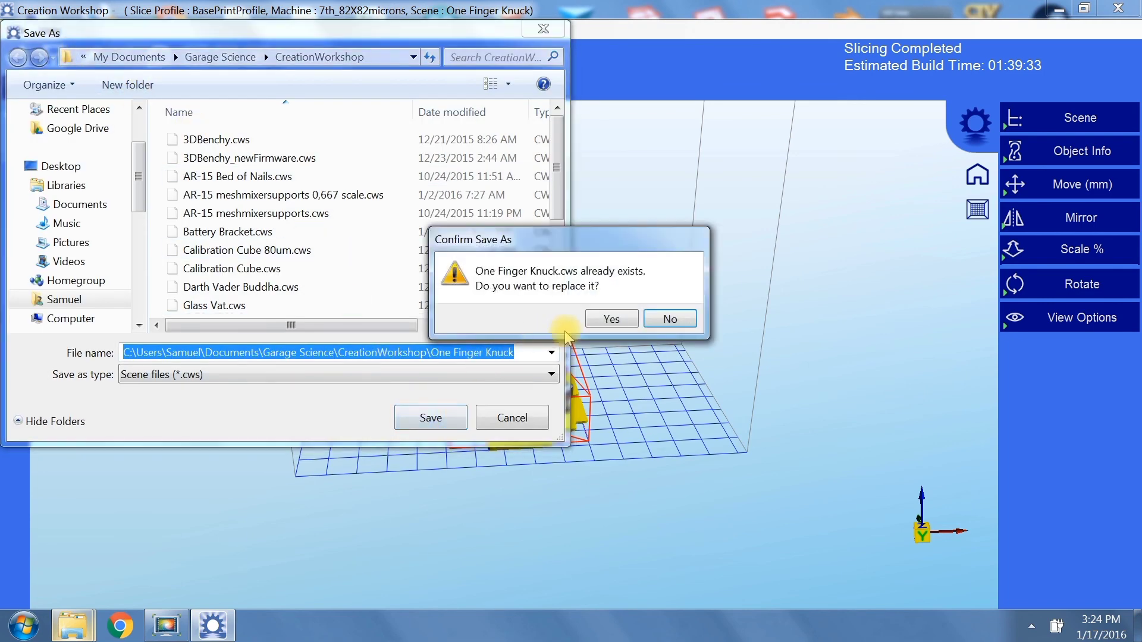
pyautogui.click(612, 319)
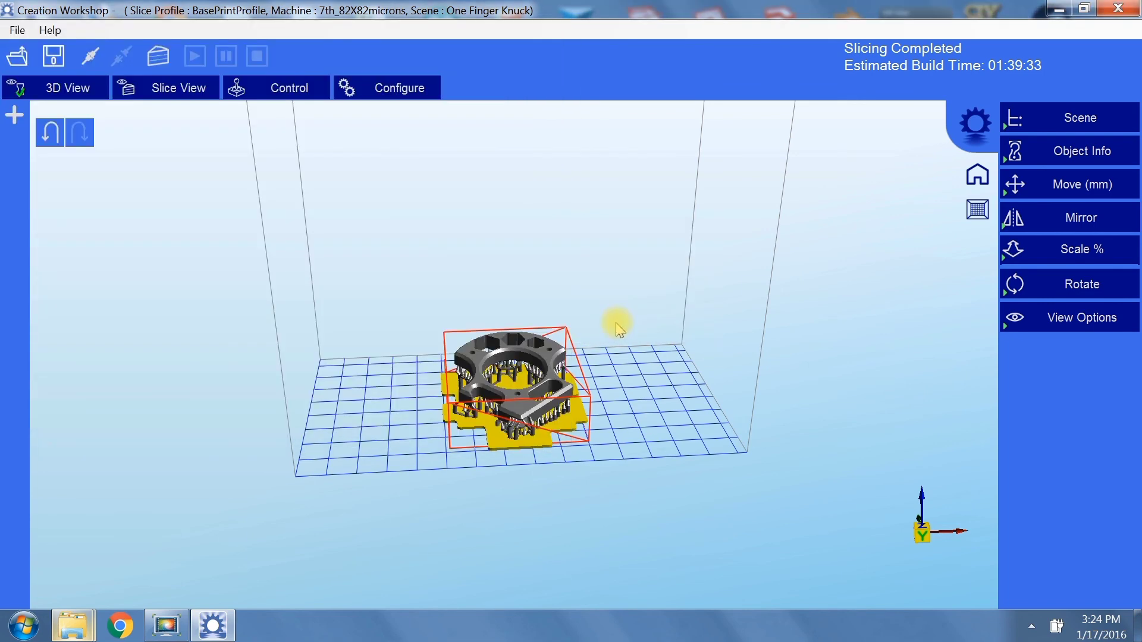